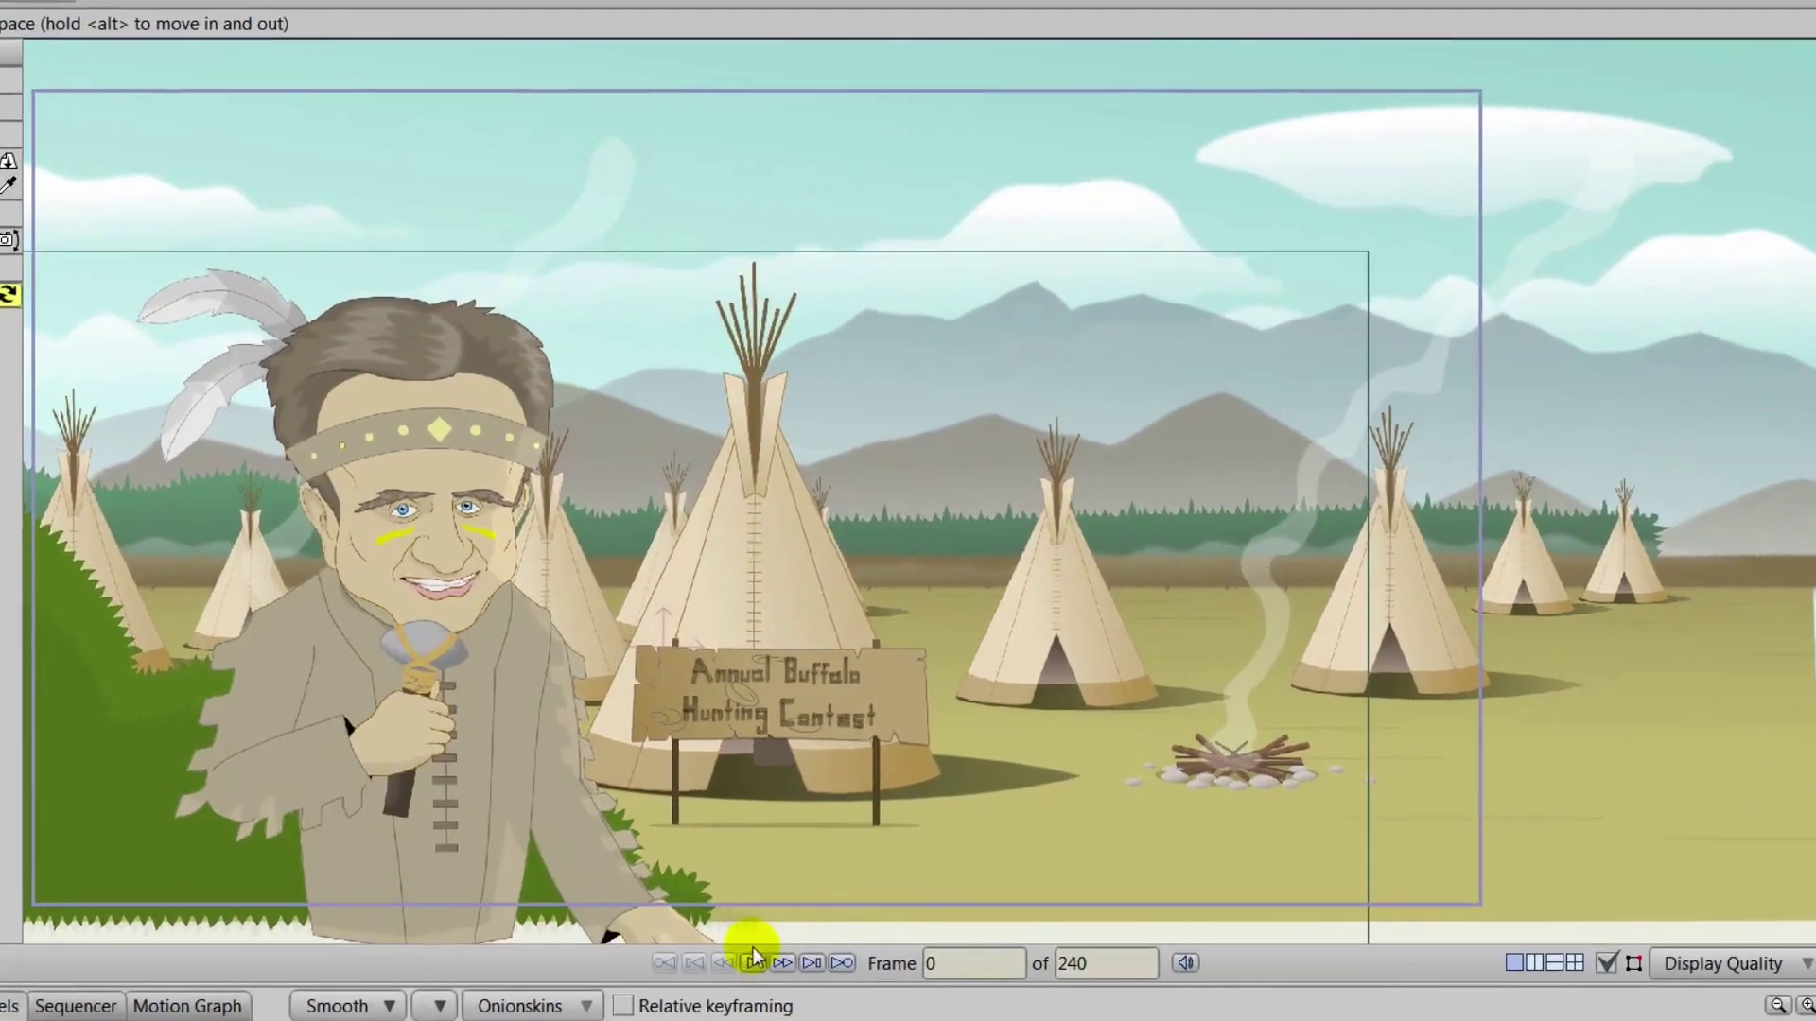
Play the animation, stop it at frame 104, and render a preview of that frame
{"action": "left_click", "coordinate": [680, 892]}
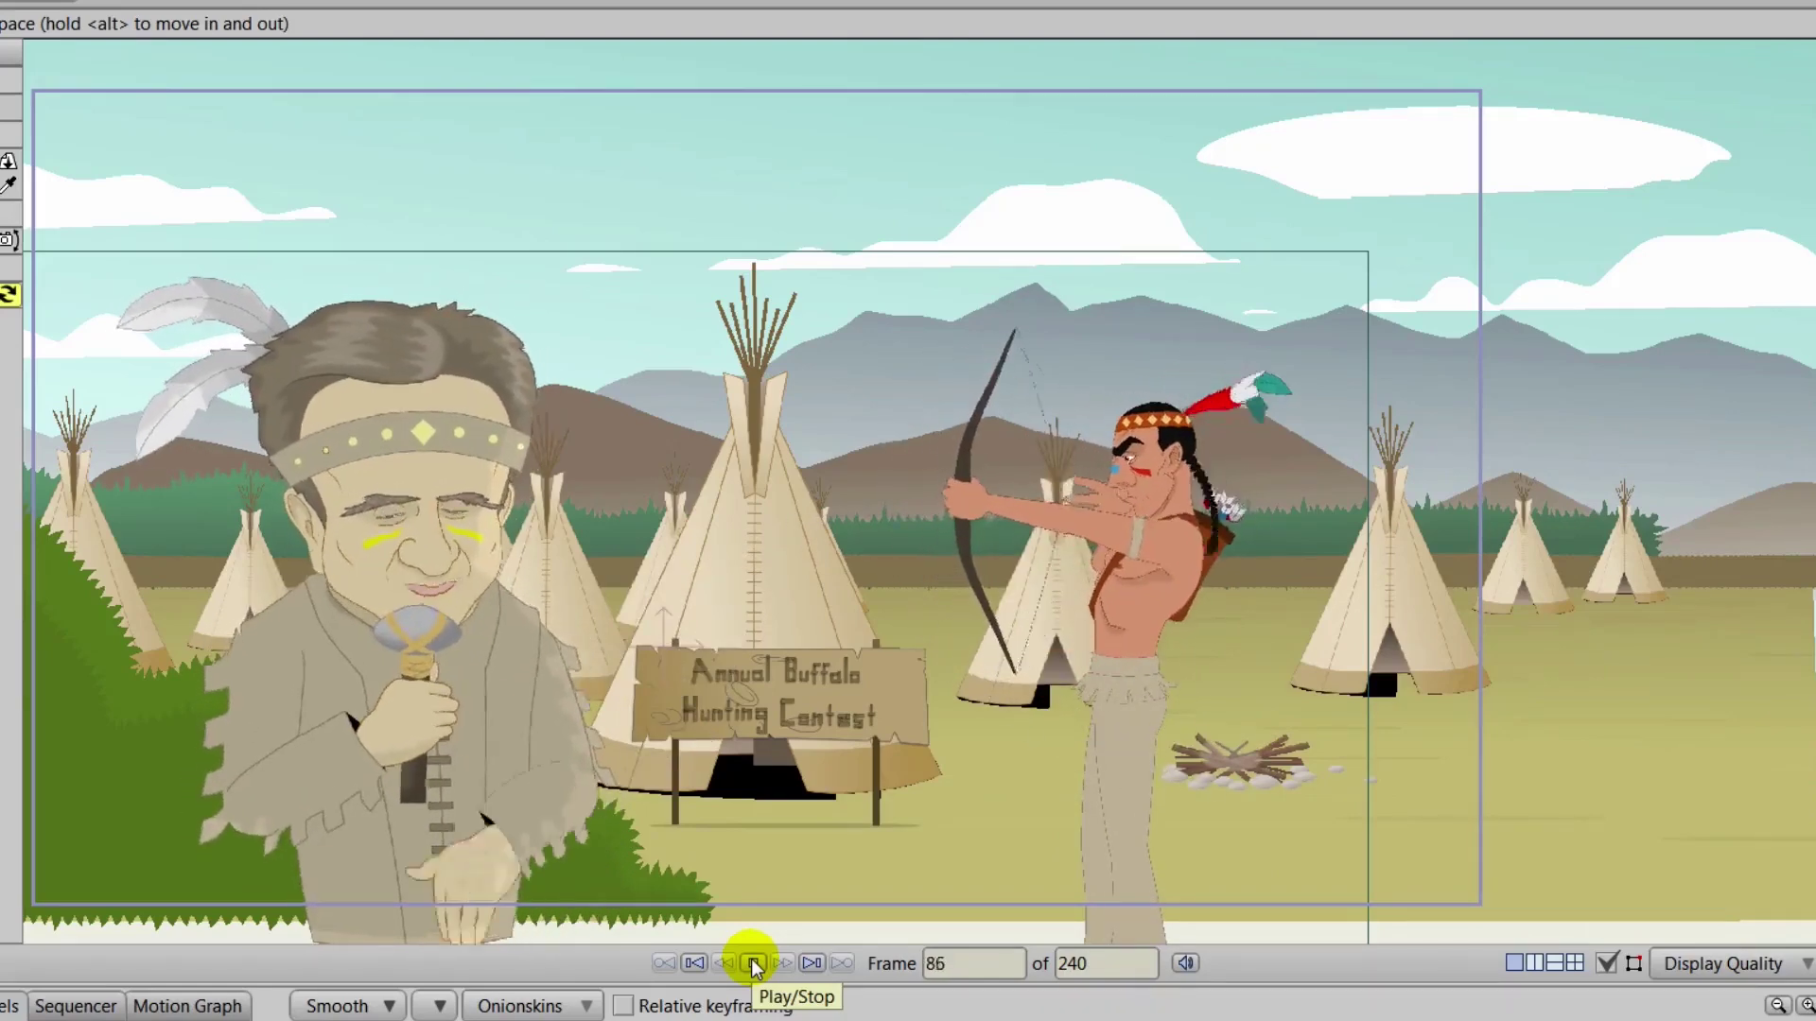
{"action": "left_click", "coordinate": [754, 963]}
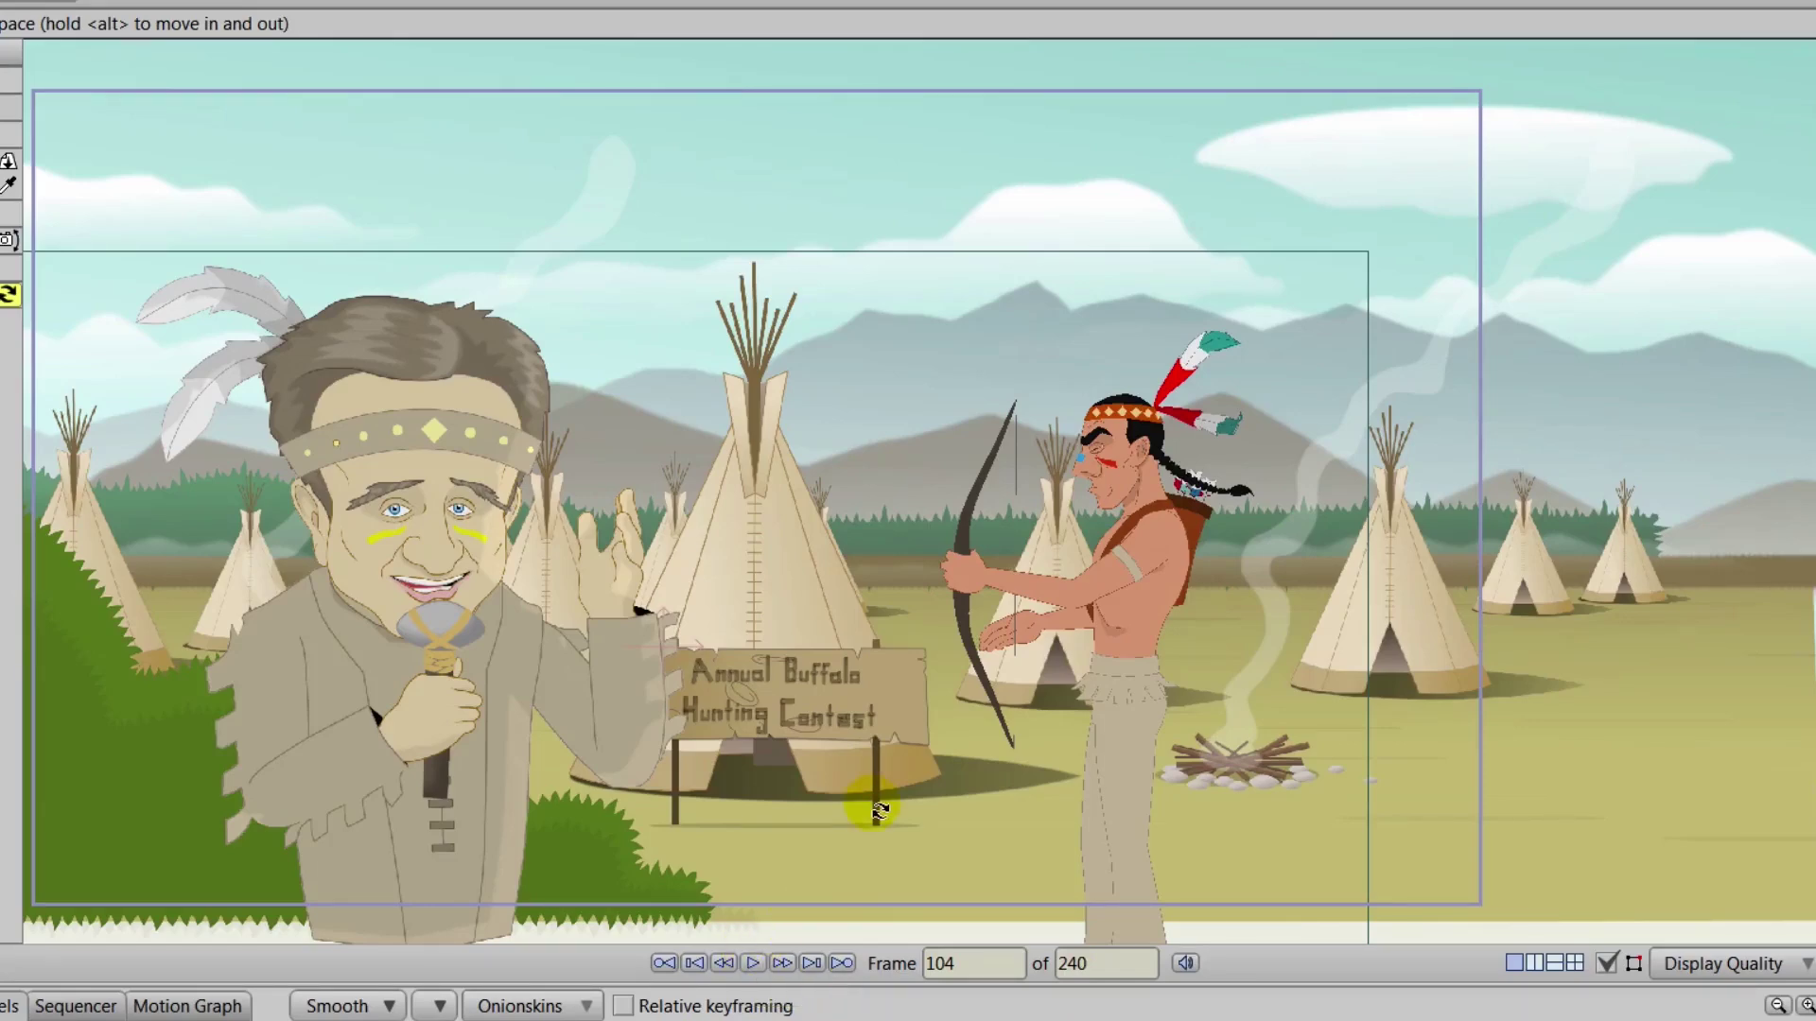
{"action": "key", "text": "ctrl+r"}
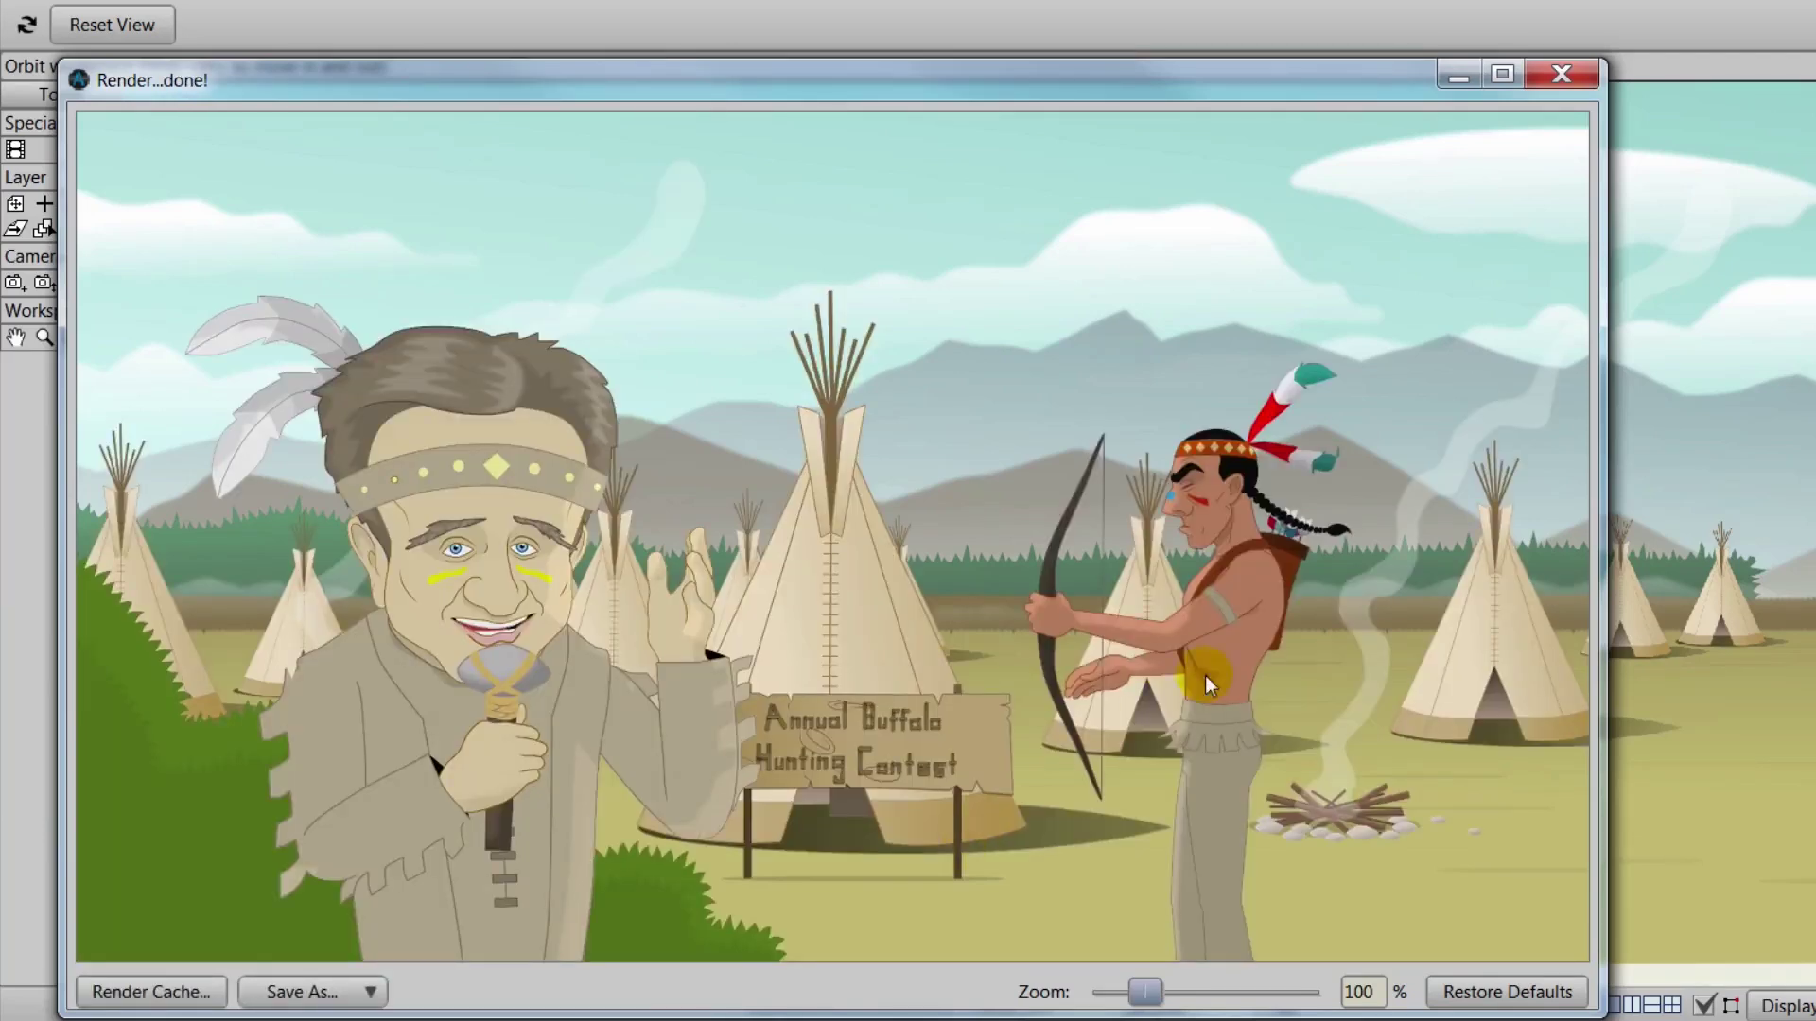
Close the Render window to return to the scene at frame 104
{"action": "left_click", "coordinate": [1565, 69]}
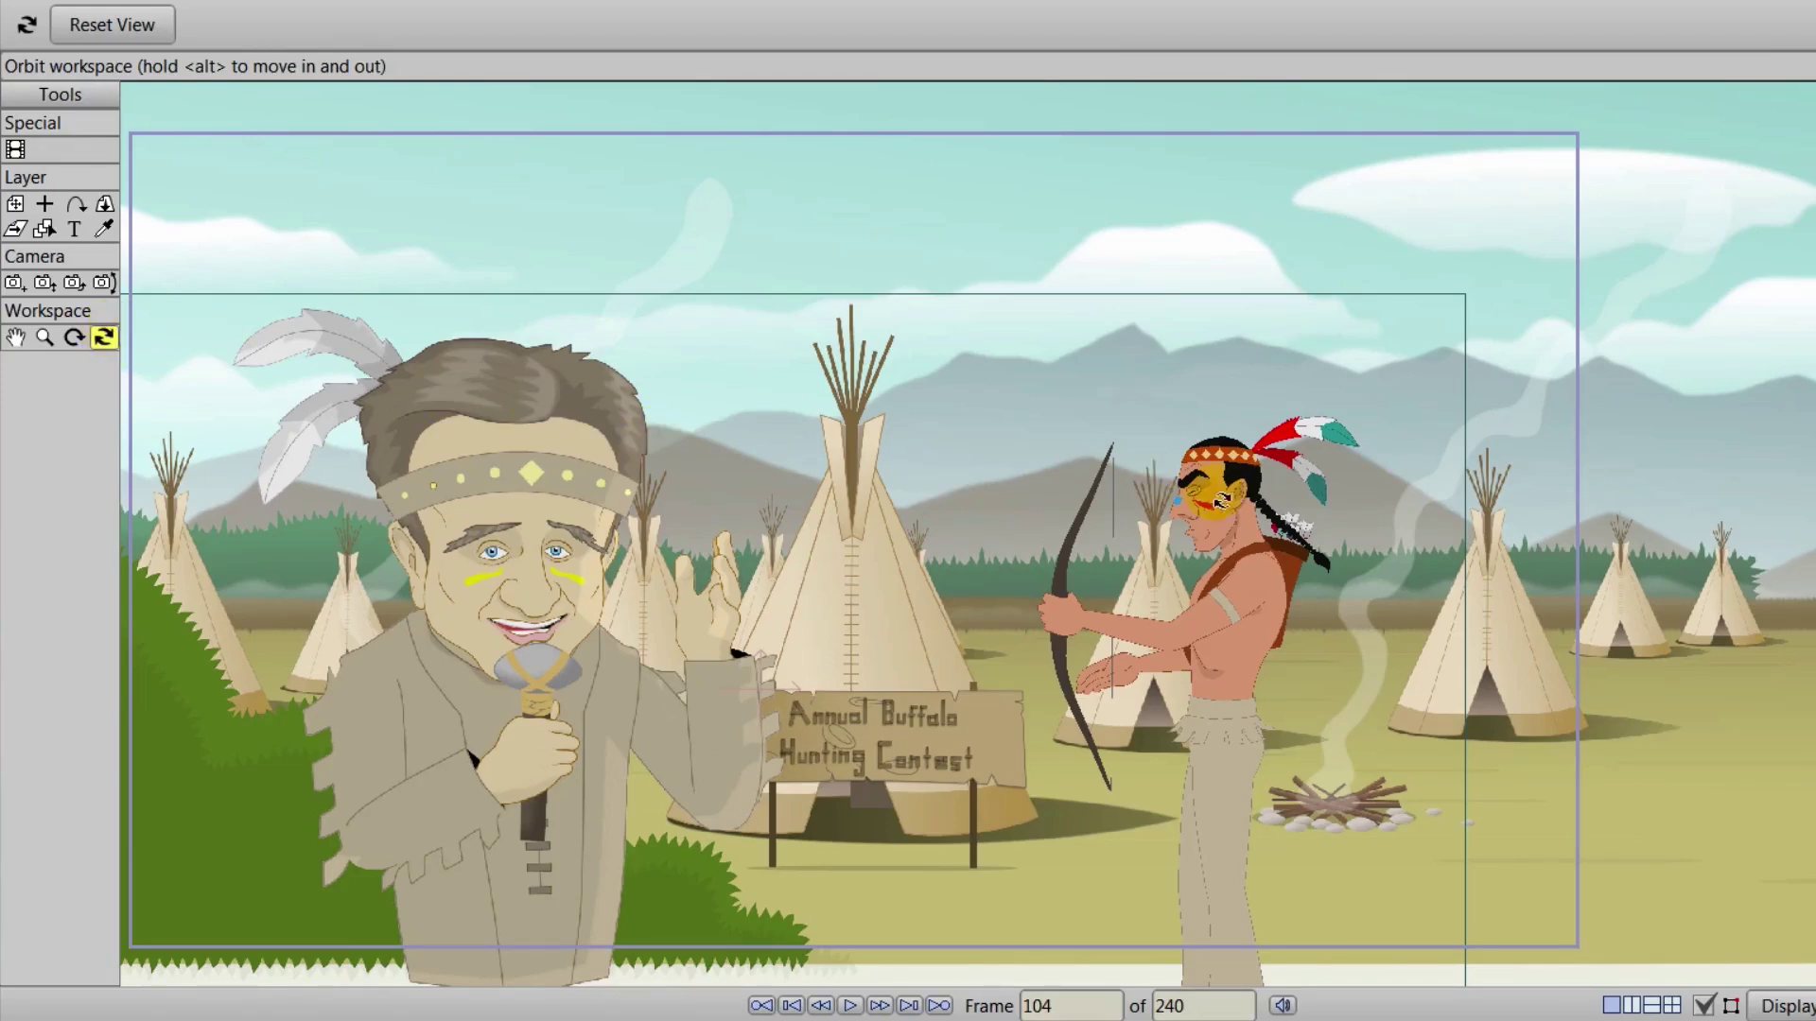
{"action": "left_click_drag", "start_coordinate": [1308, 528], "coordinate": [1164, 491]}
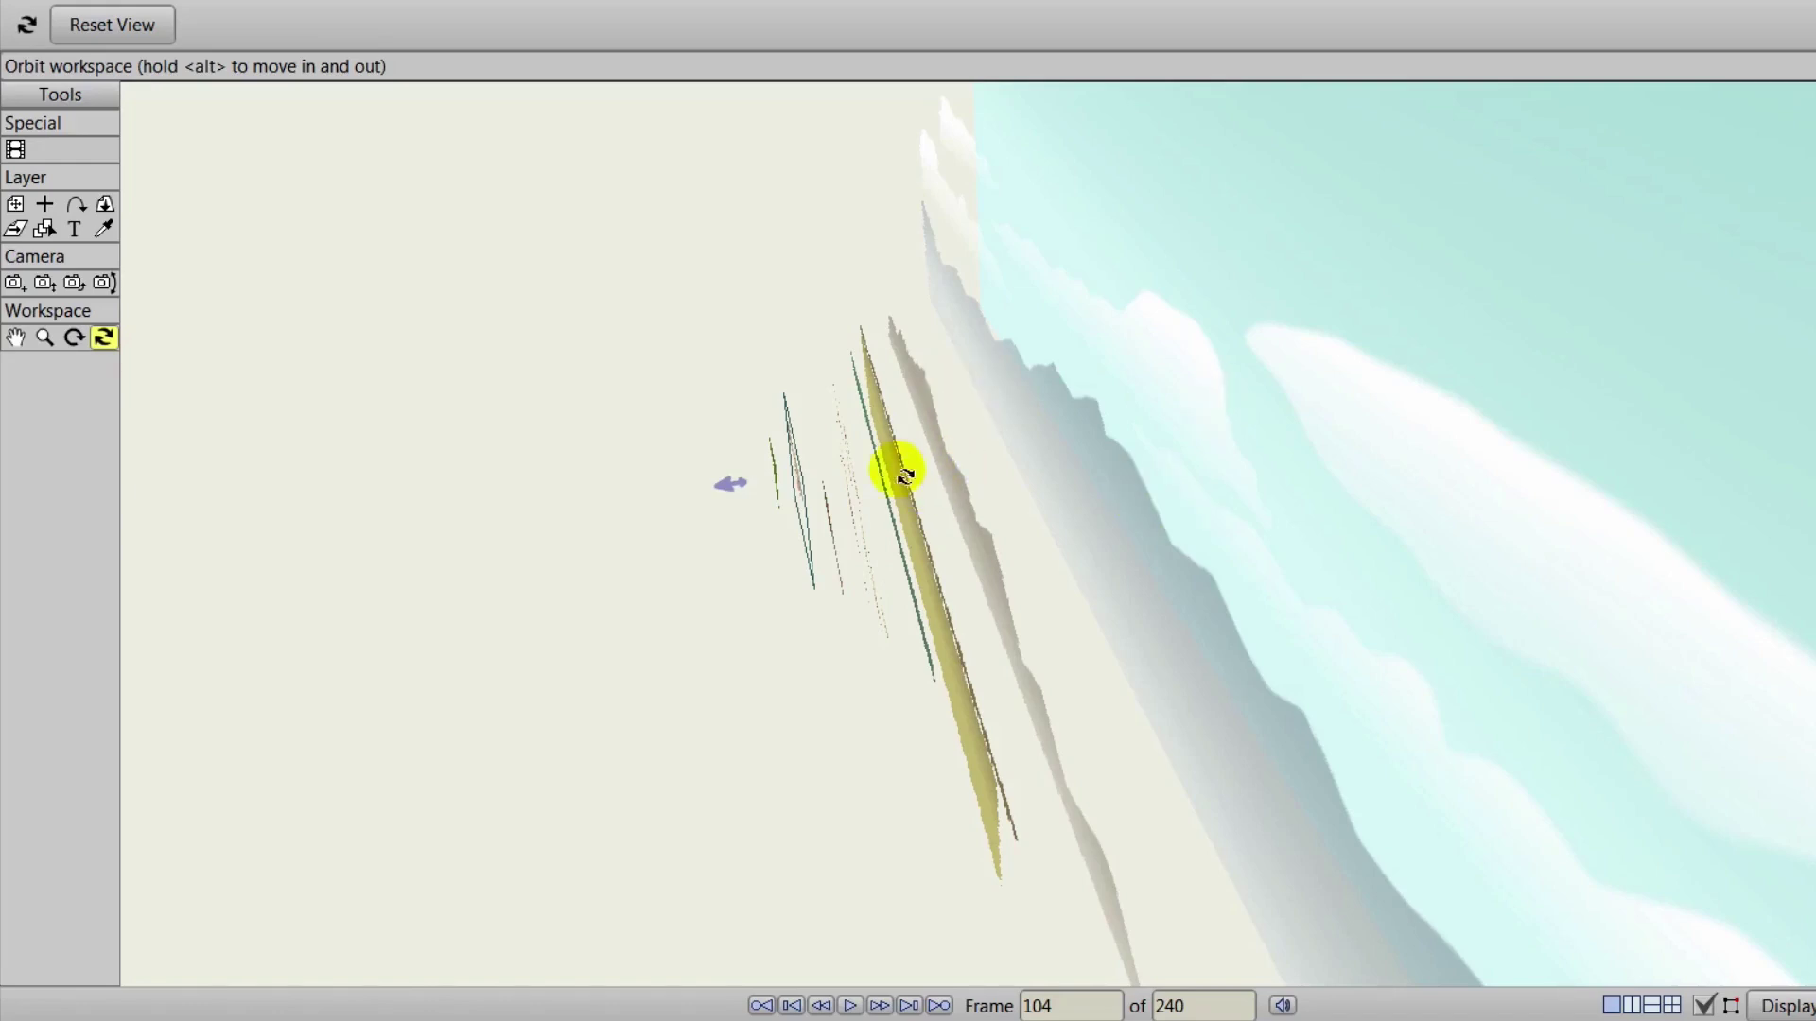
{"action": "left_click_drag", "start_coordinate": [1394, 620], "coordinate": [1299, 568]}
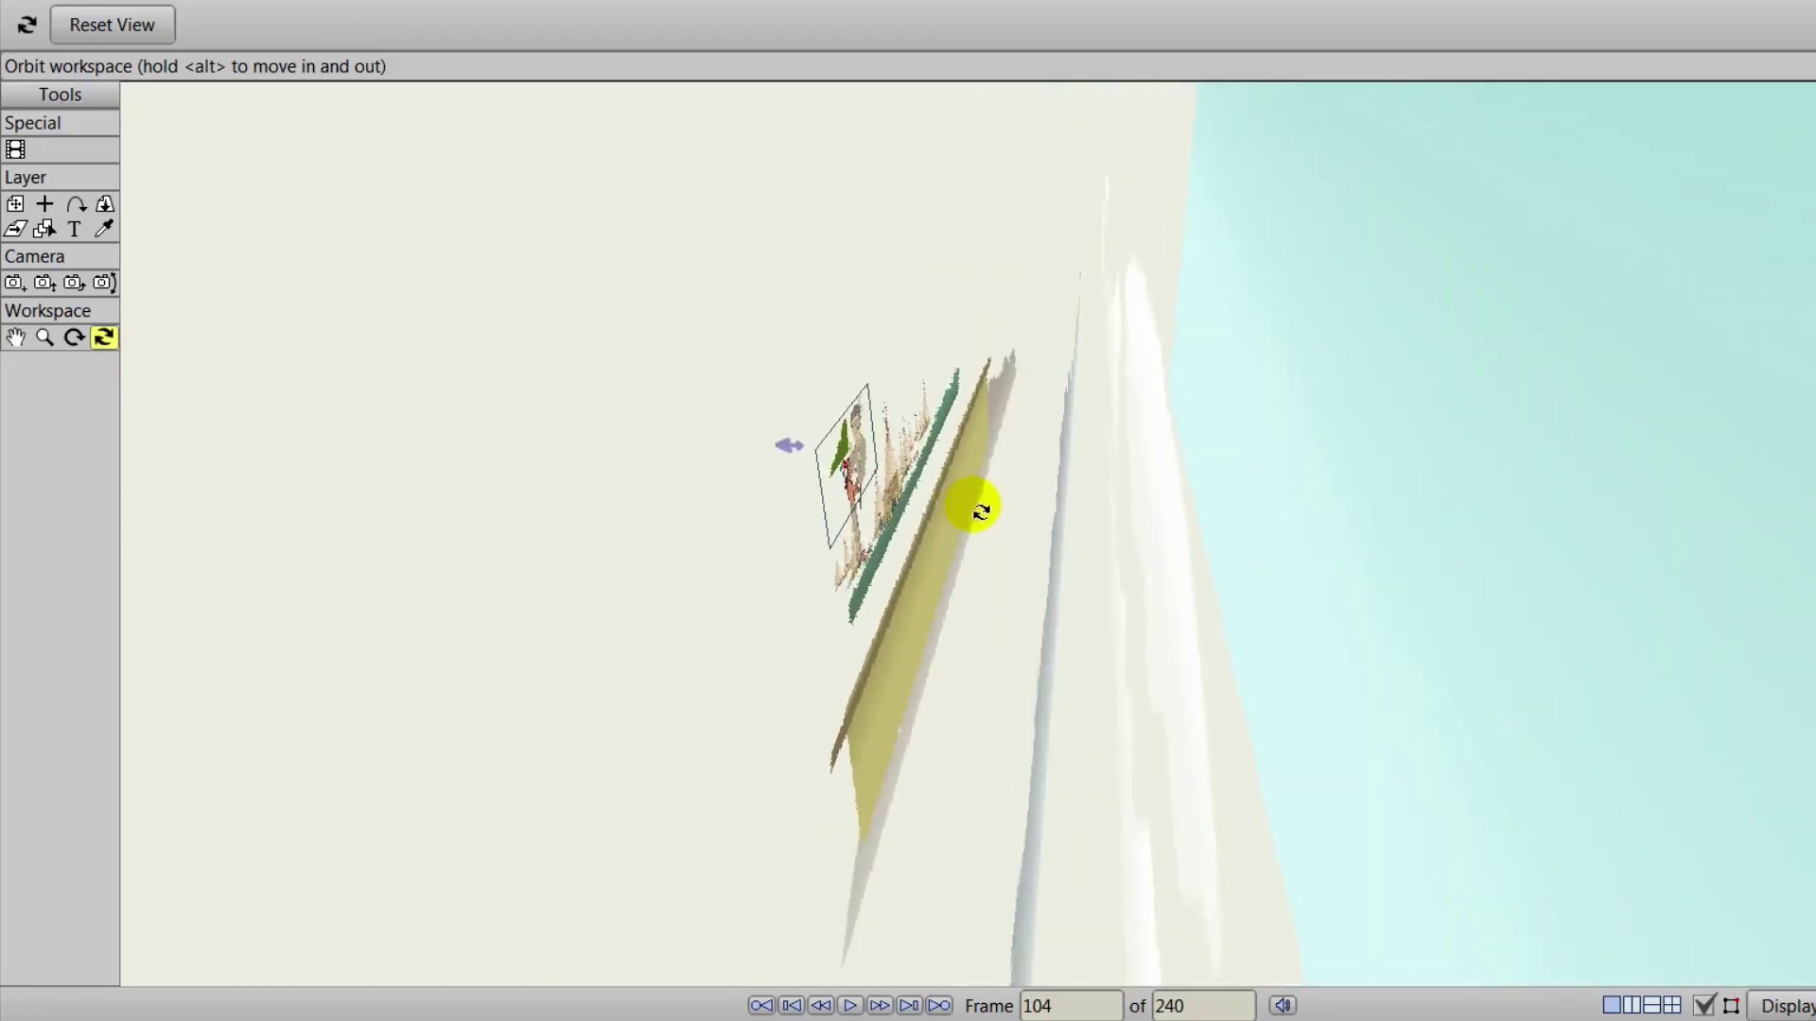
{"action": "left_click_drag", "start_coordinate": [942, 561], "coordinate": [1308, 454]}
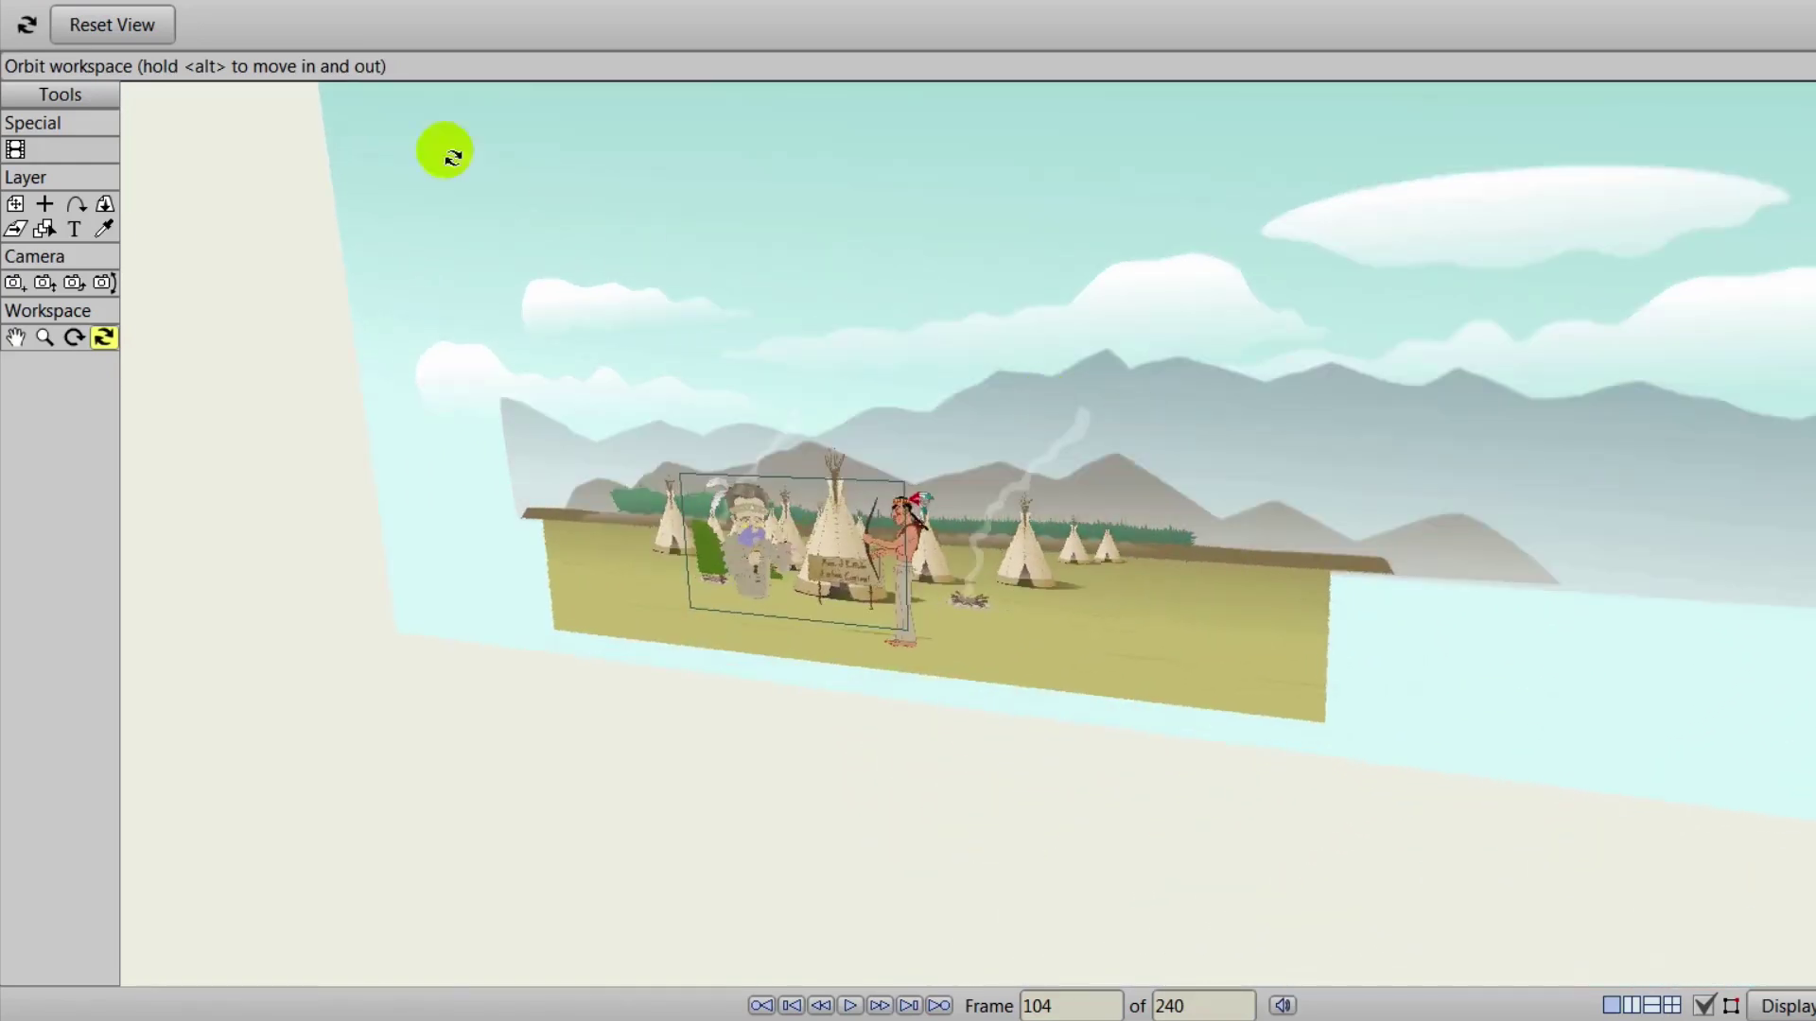
{"action": "left_click", "coordinate": [102, 26]}
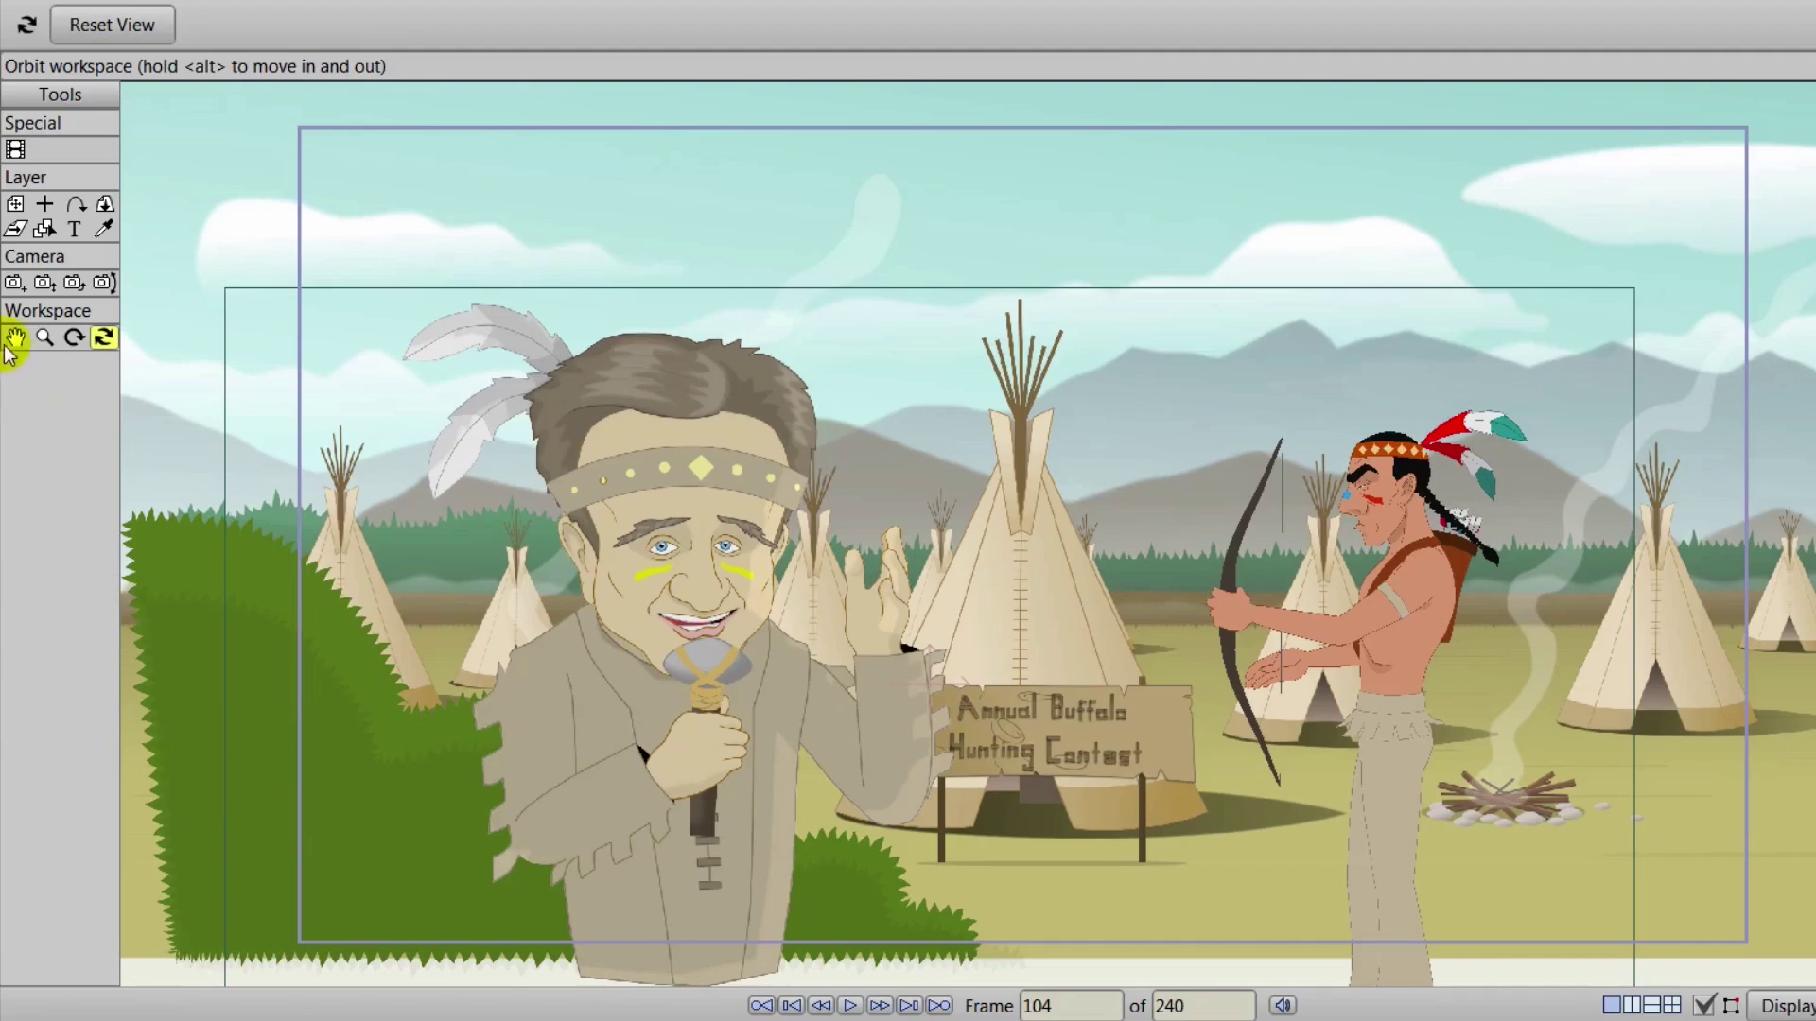
{"action": "left_click", "coordinate": [19, 282]}
{"action": "mouse_move", "coordinate": [567, 653]}
{"action": "left_mouse_down"}
{"action": "mouse_move", "coordinate": [768, 661]}
{"action": "mouse_move", "coordinate": [497, 644]}
{"action": "mouse_move", "coordinate": [558, 658]}
{"action": "left_mouse_up"}
{"action": "left_click", "coordinate": [511, 26]}
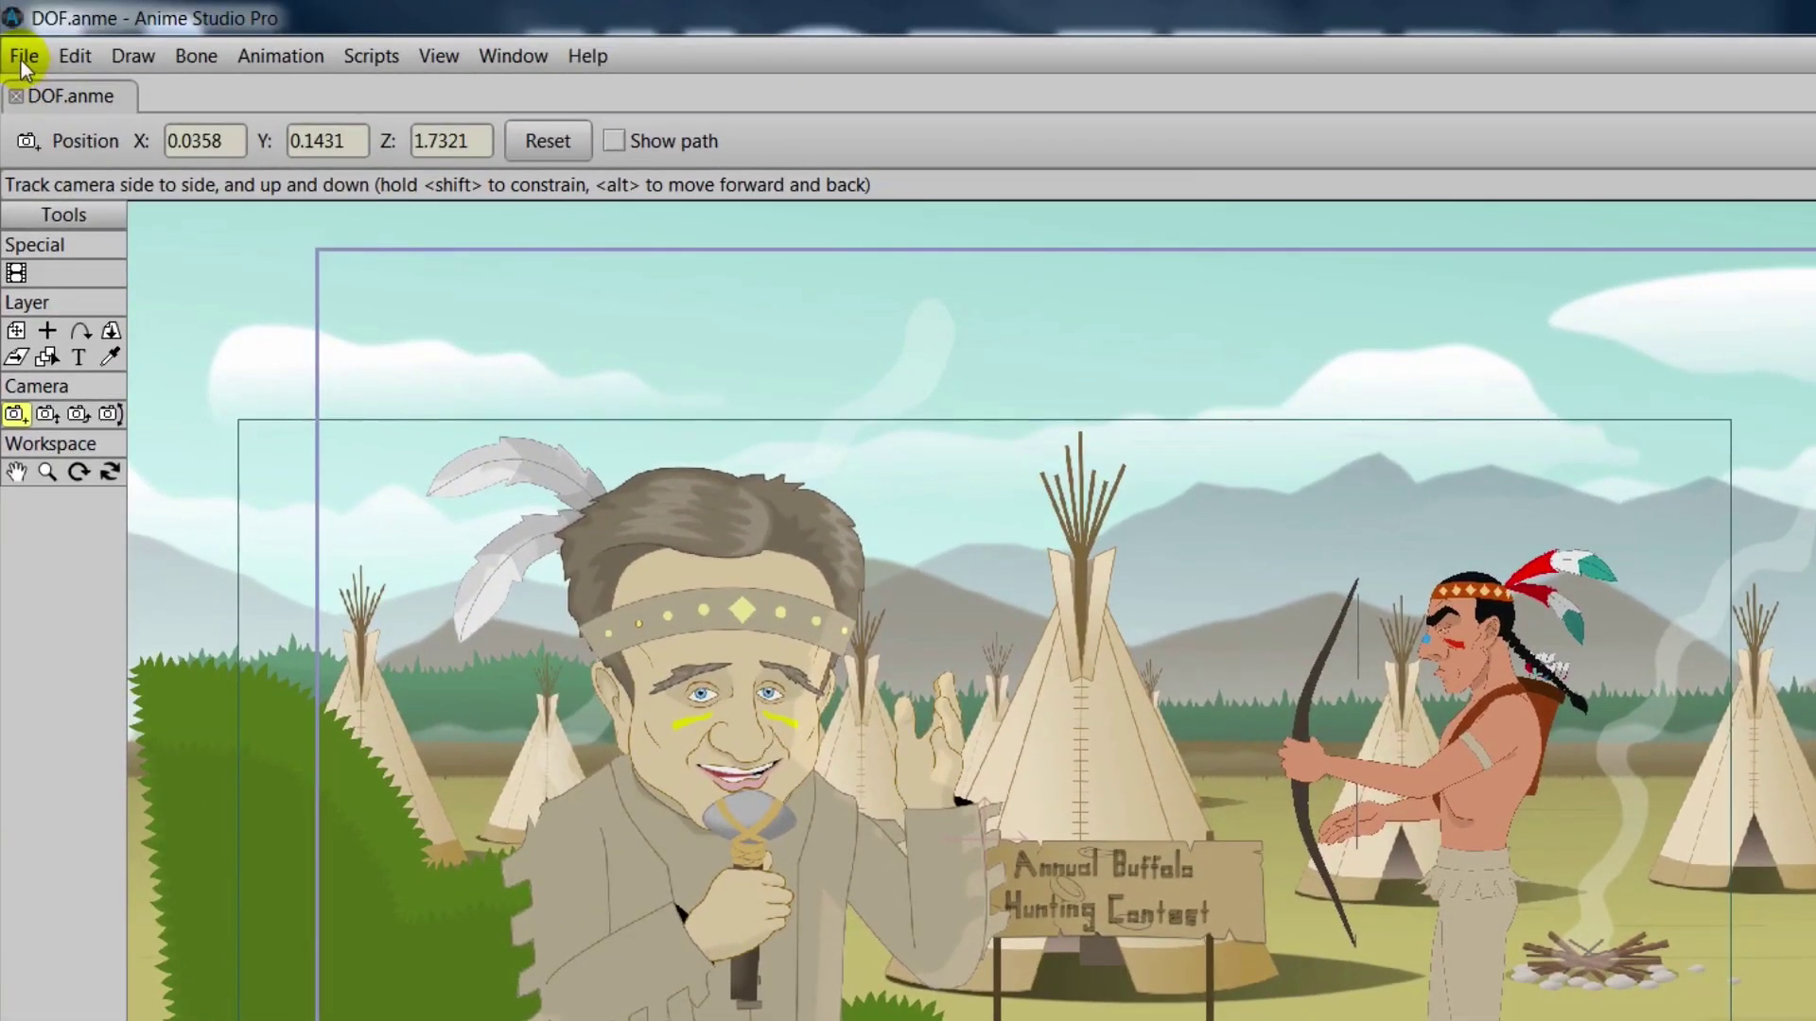
Enable Depth of Field in Project Settings (focus distance 2, range 1, blur 12) and close it
{"action": "left_click", "coordinate": [21, 57]}
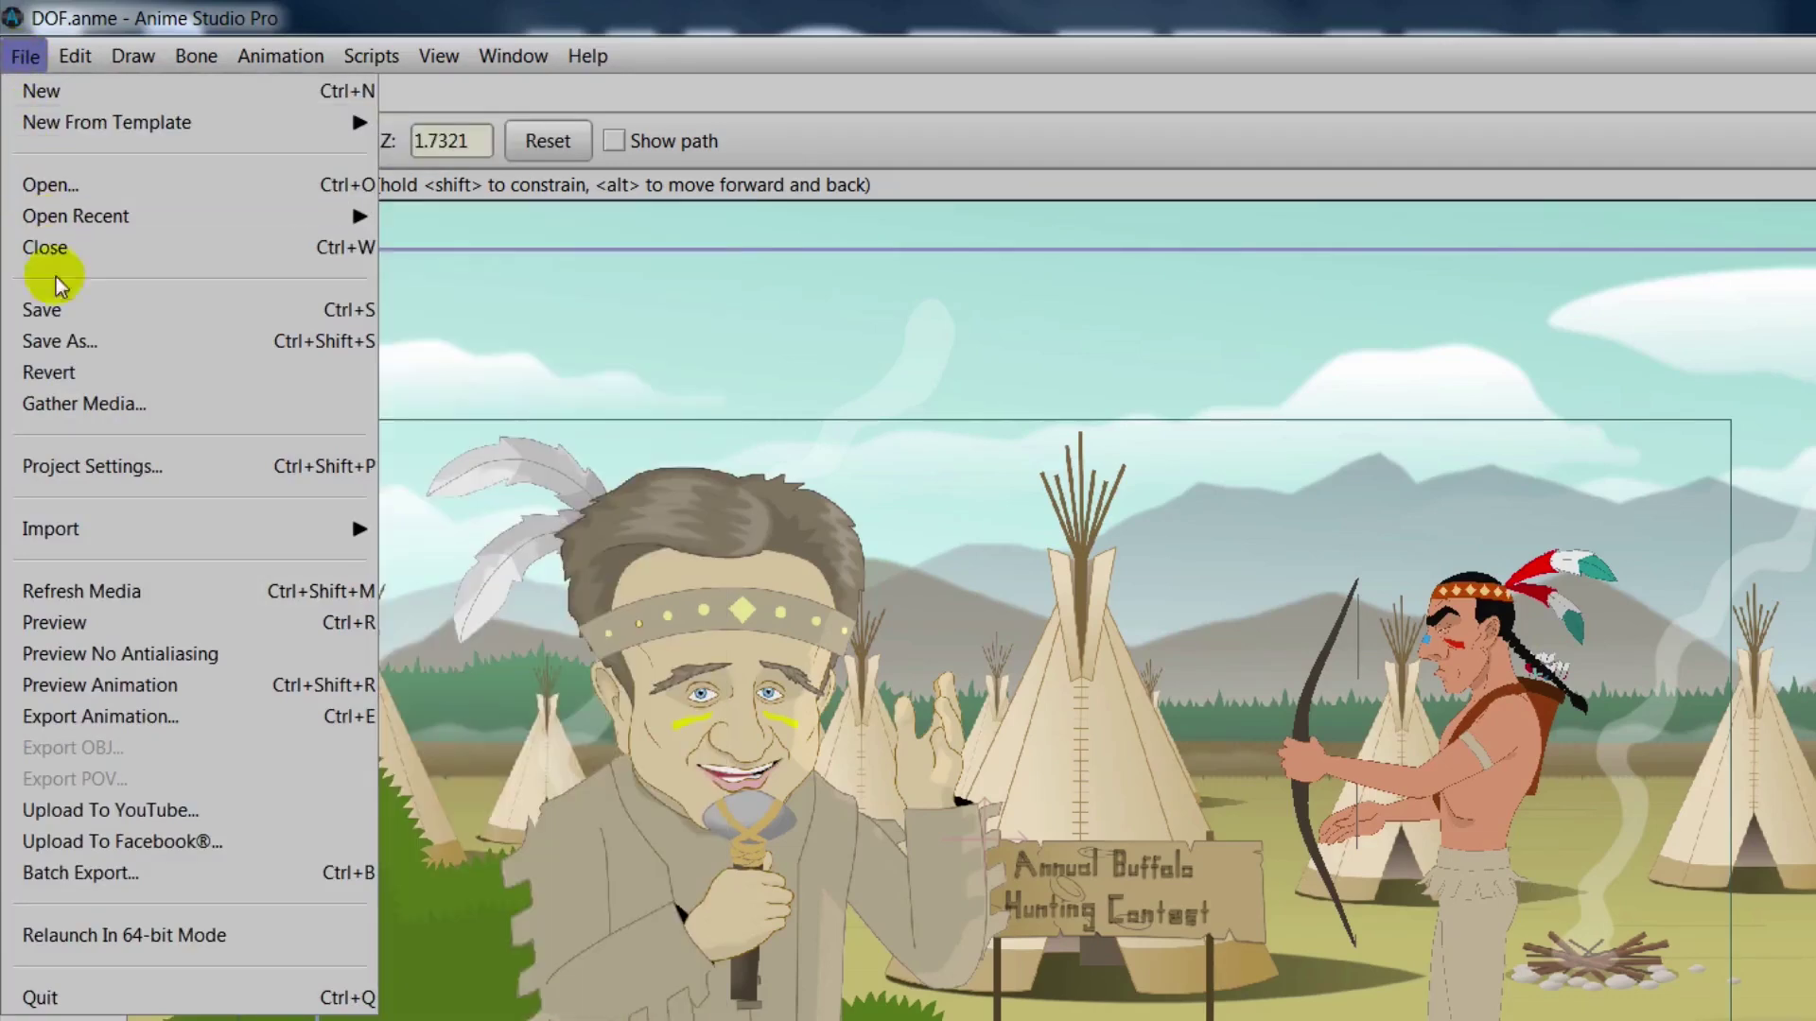
{"action": "left_click", "coordinate": [90, 465]}
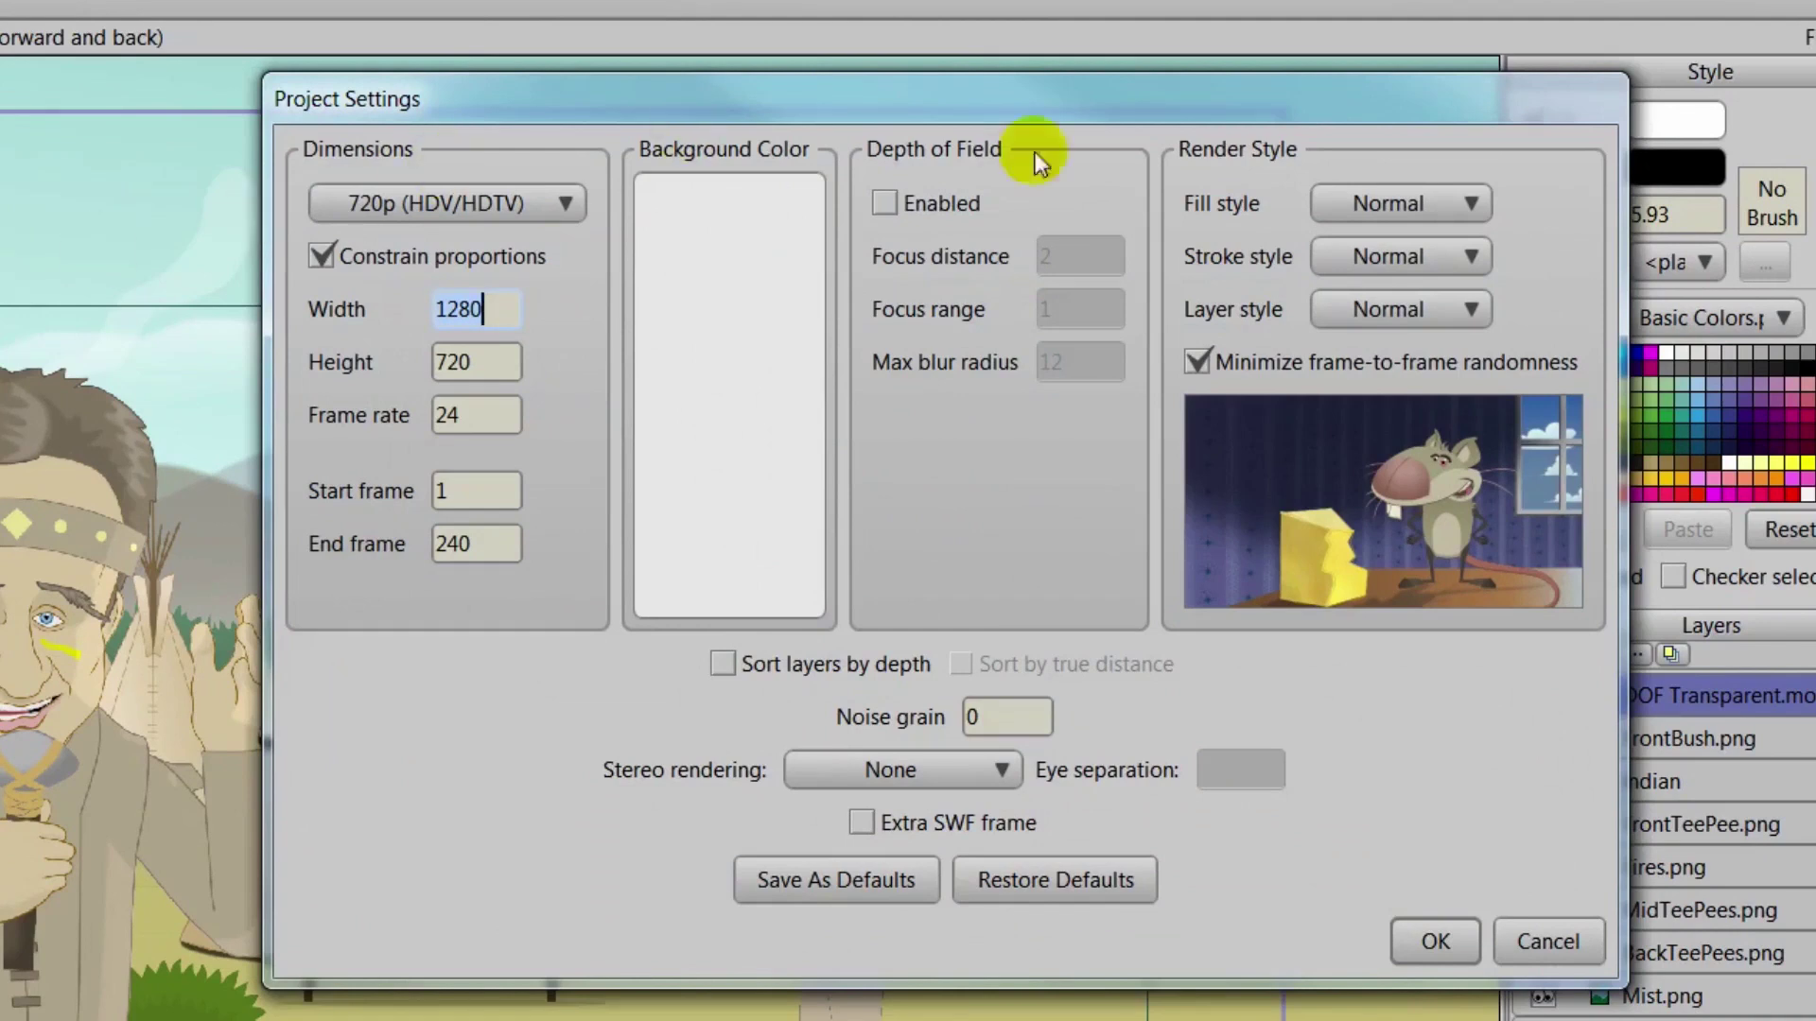
{"action": "left_click", "coordinate": [881, 203]}
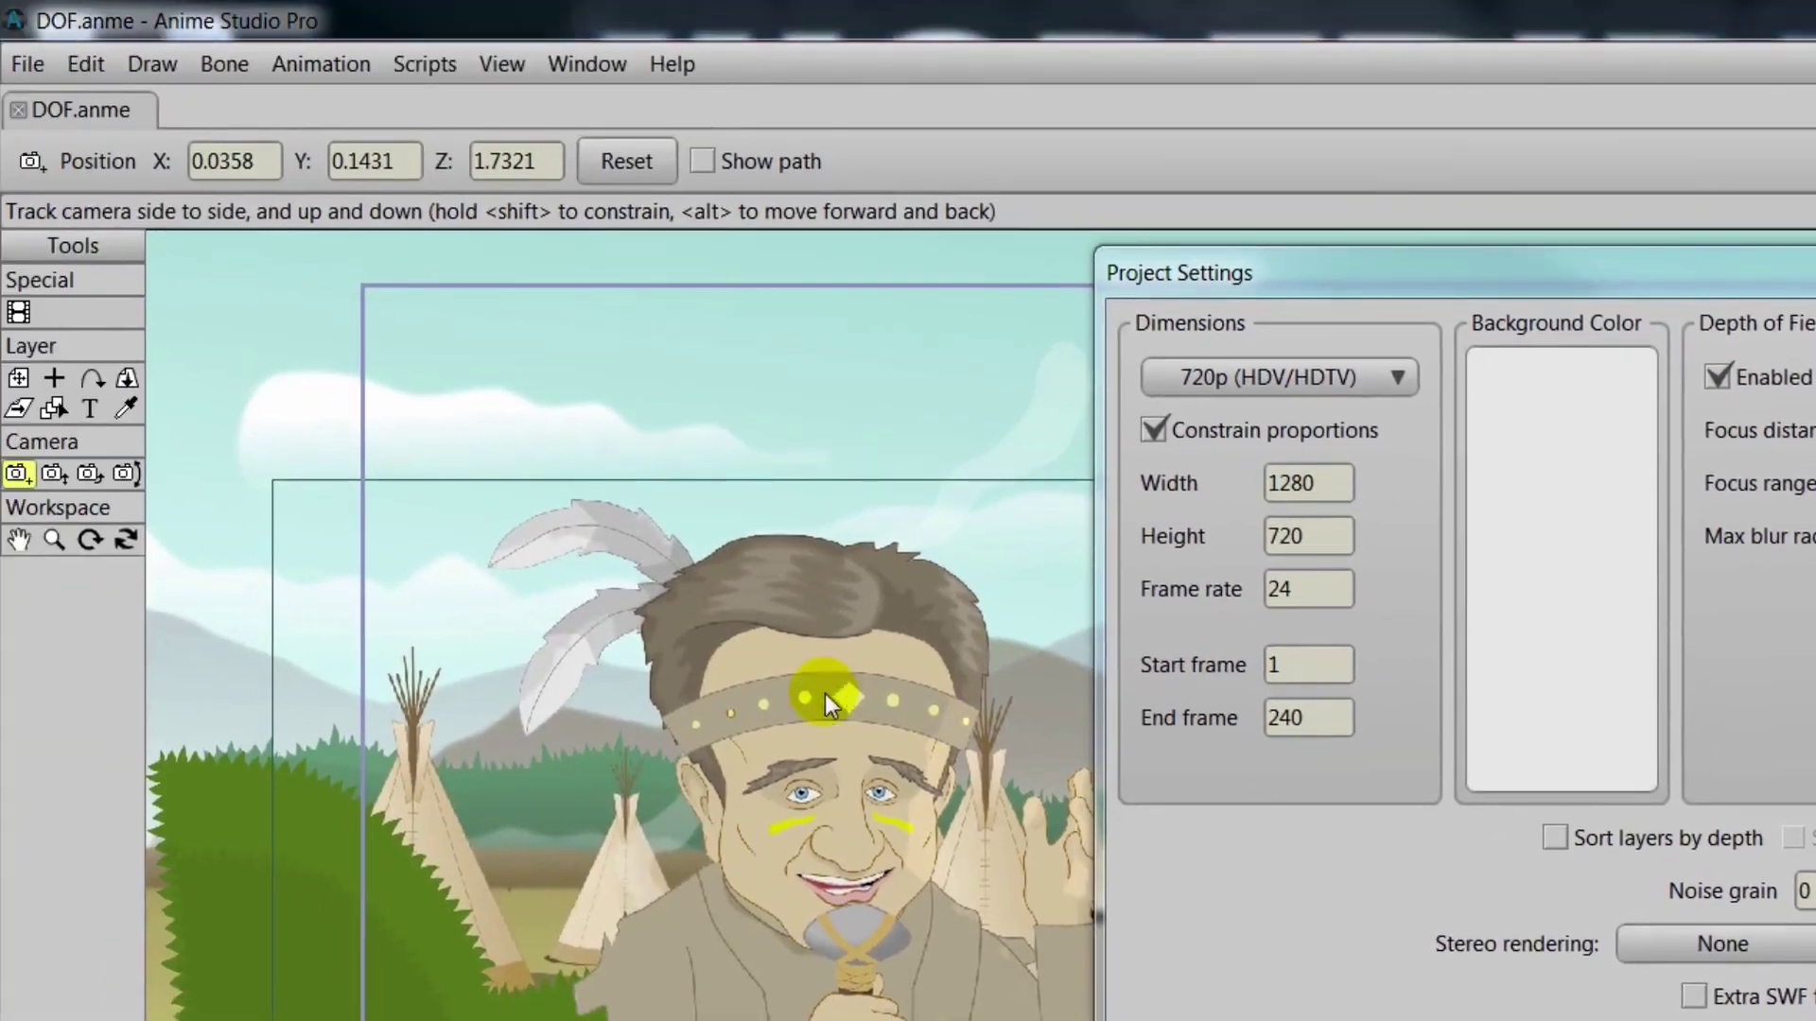
{"action": "left_click", "coordinate": [1549, 941]}
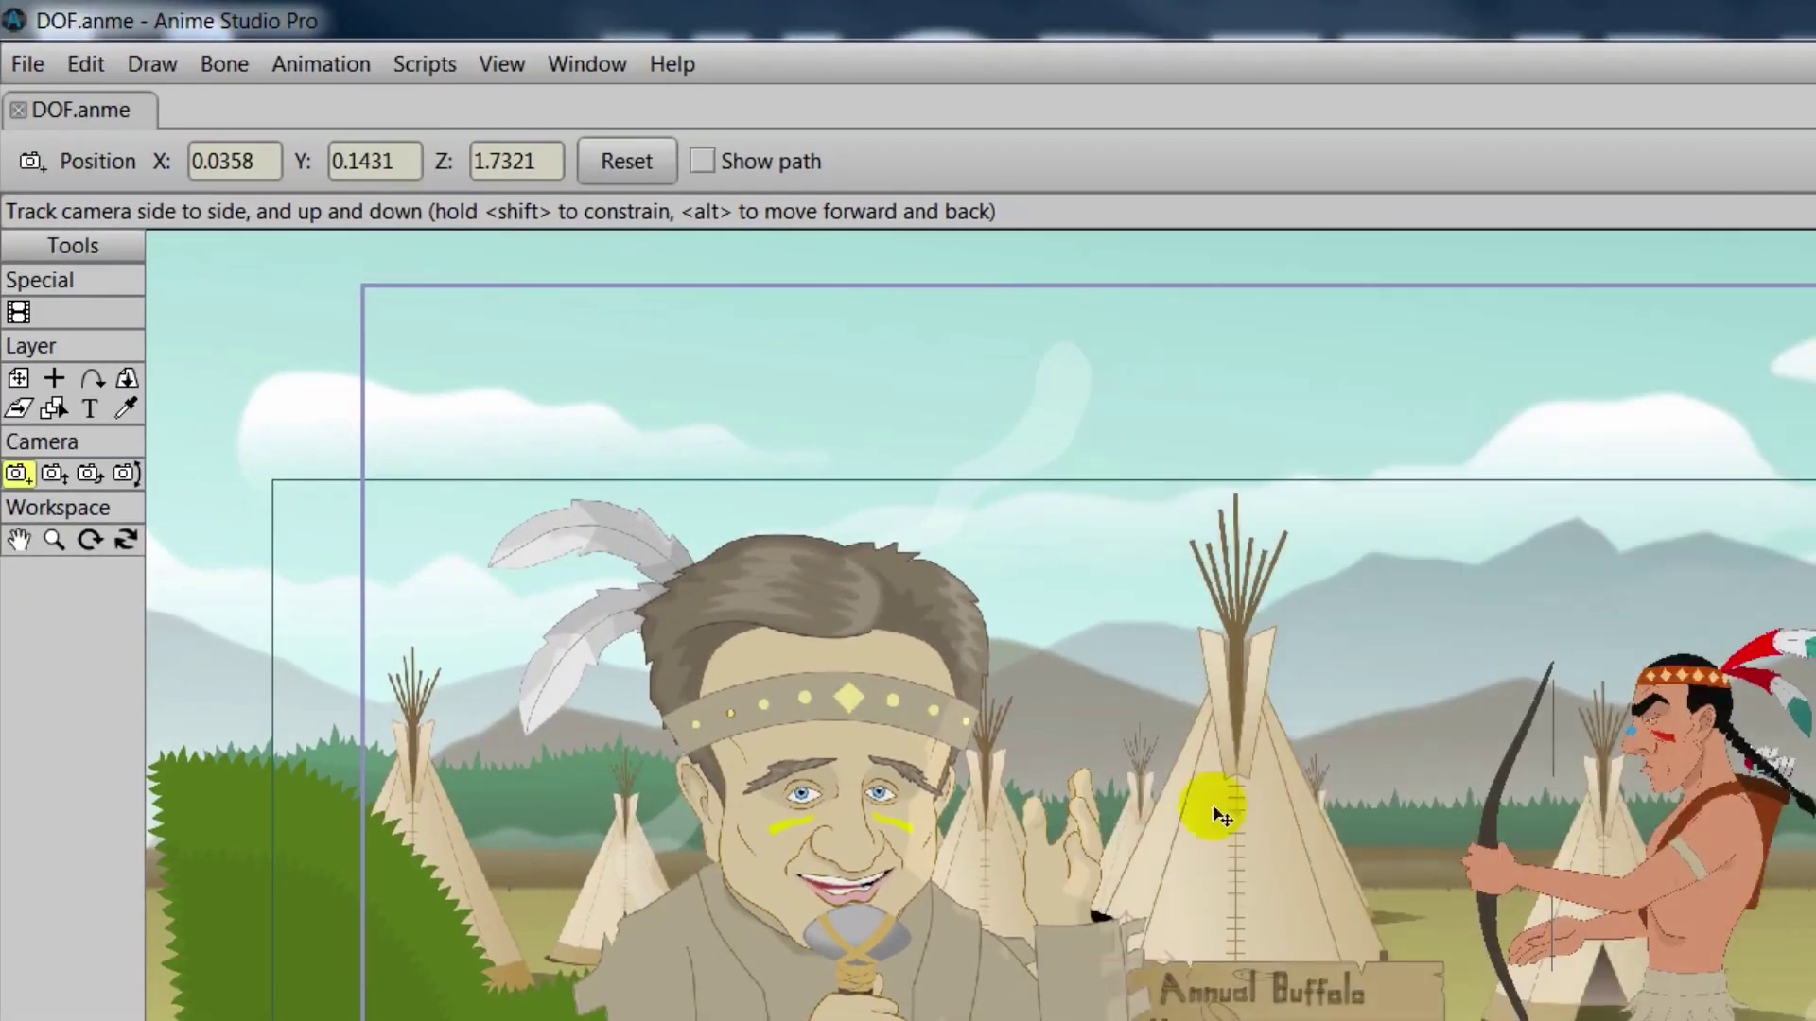
Orbit the workspace to a side angle showing the scene's layers edge-on
{"action": "left_click", "coordinate": [125, 540]}
{"action": "left_click_drag", "start_coordinate": [1438, 701], "coordinate": [1147, 661]}
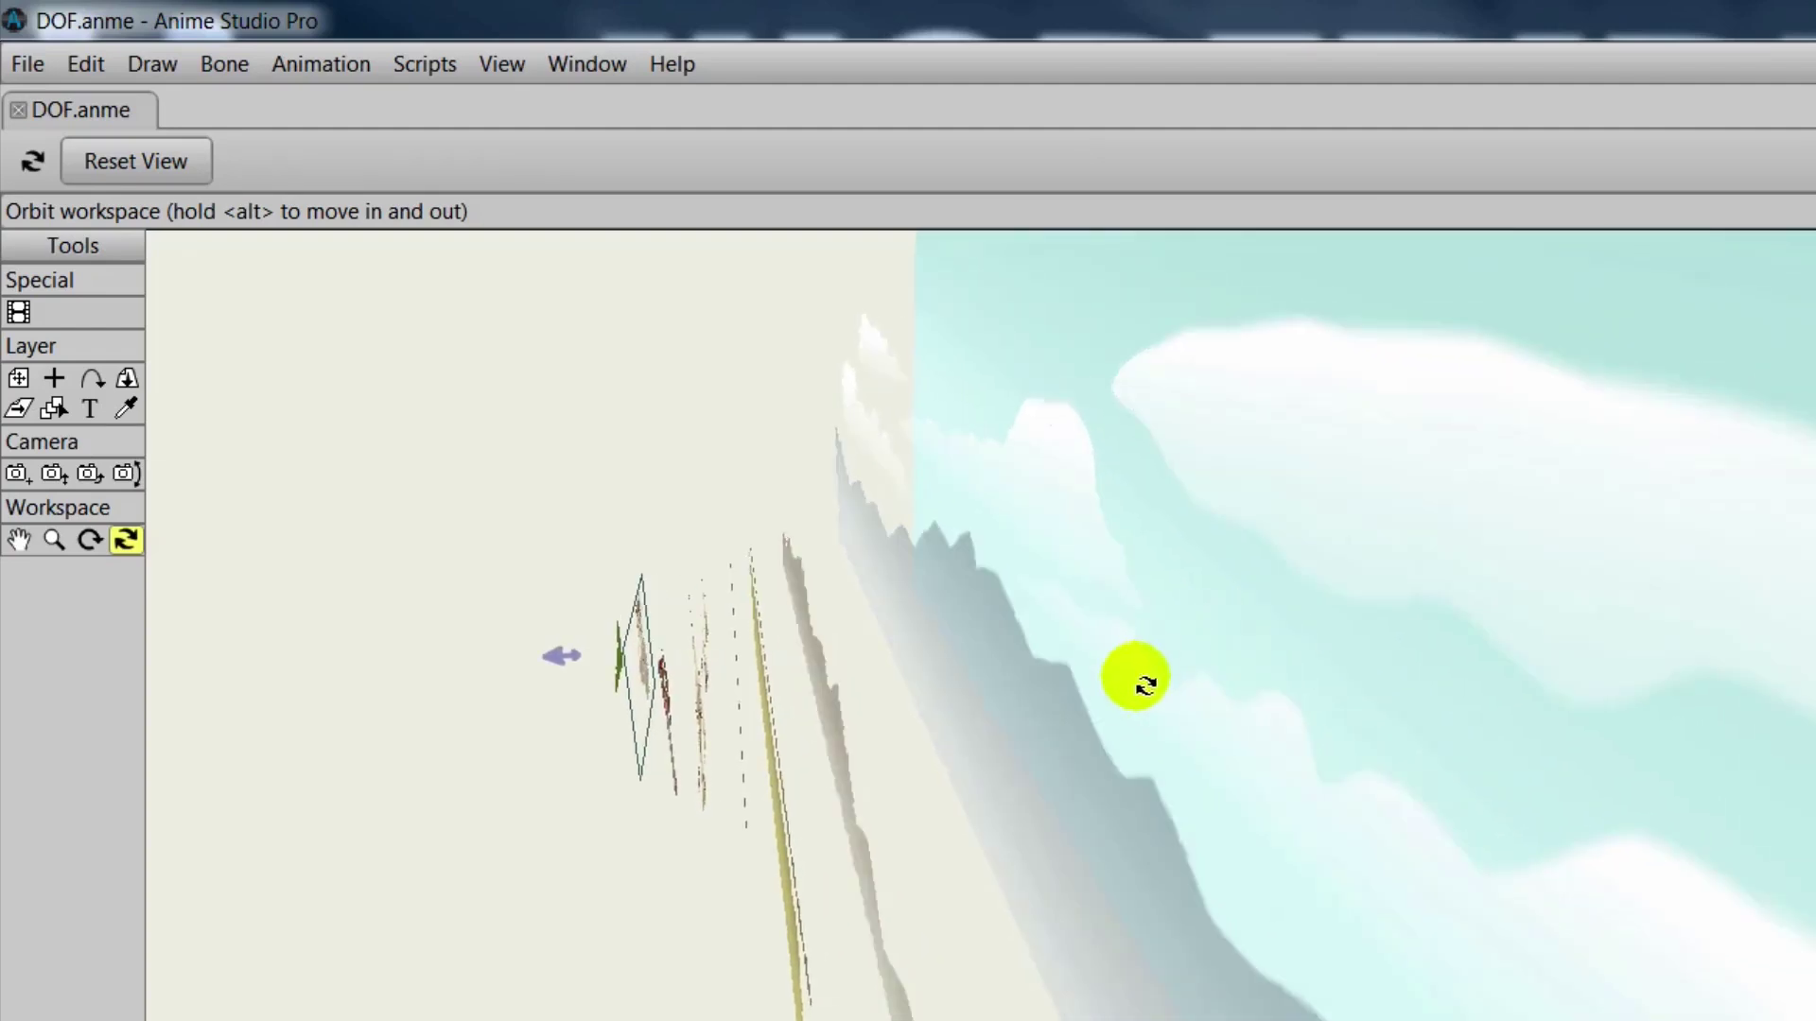
{"action": "left_click_drag", "start_coordinate": [946, 809], "coordinate": [889, 700]}
{"action": "left_click", "coordinate": [29, 63]}
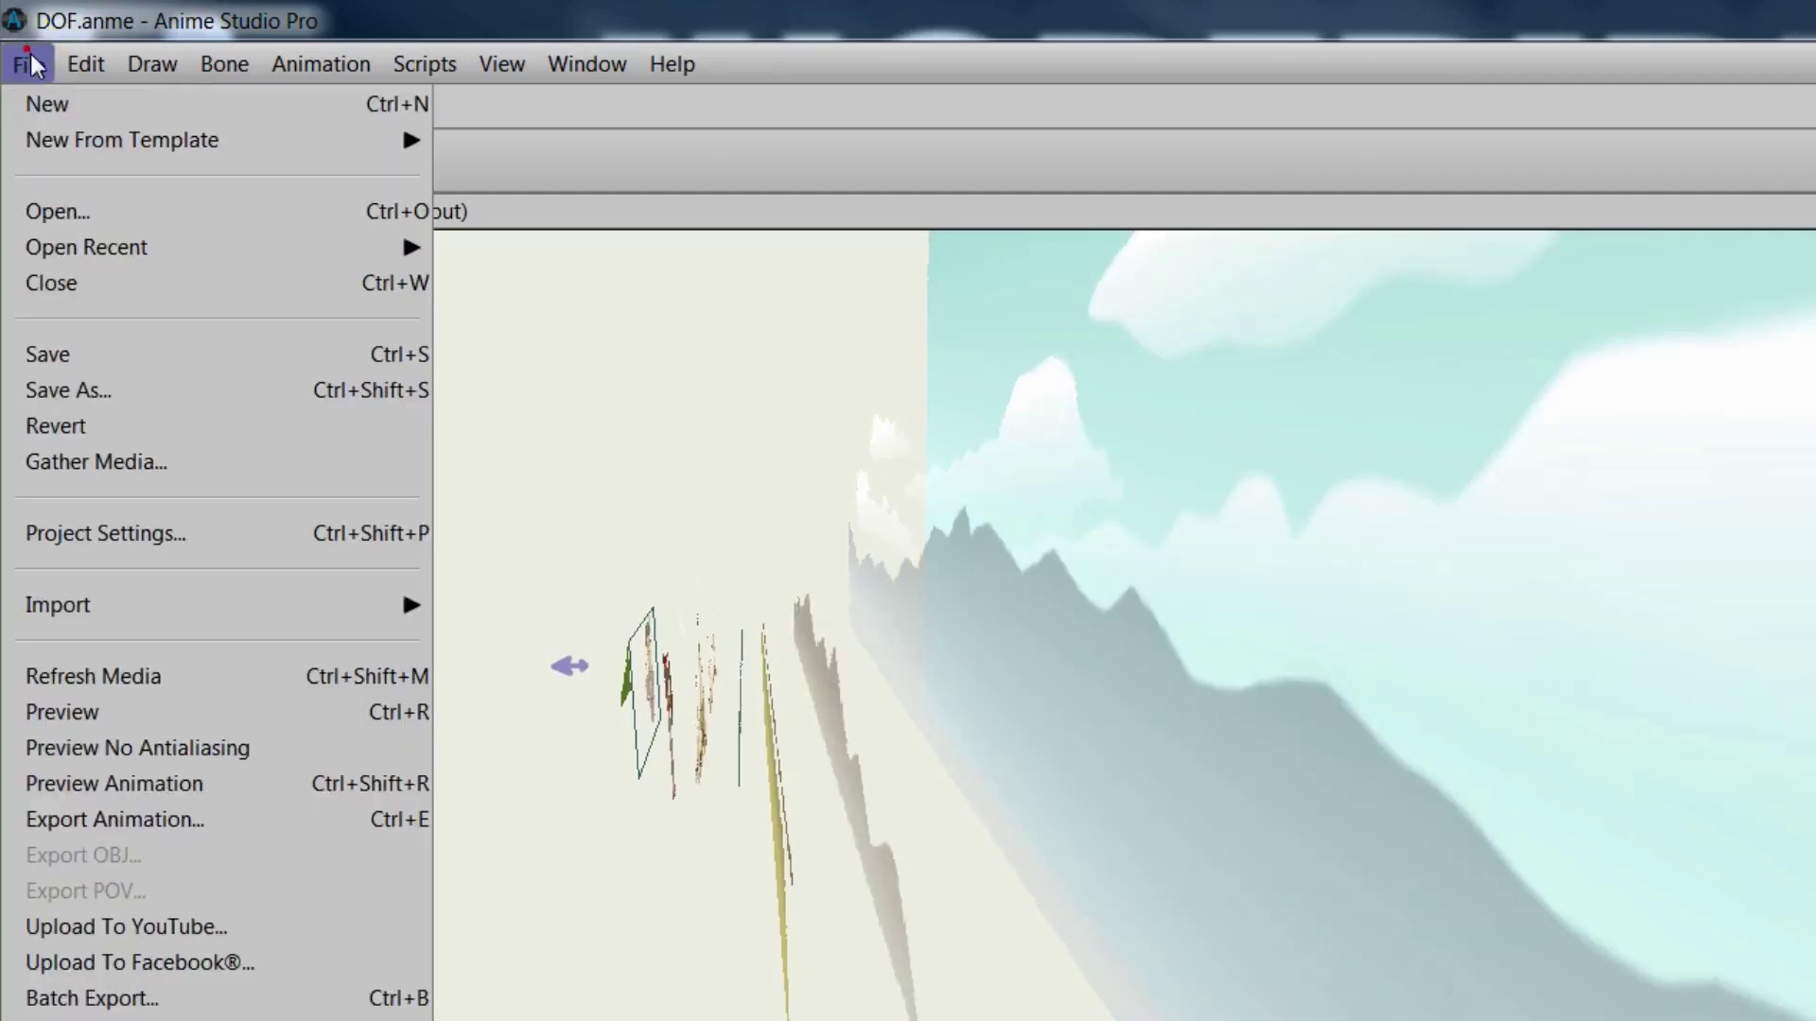
In Project Settings, turn on depth of field and try adjusting the focus fields
{"action": "left_click", "coordinate": [118, 544]}
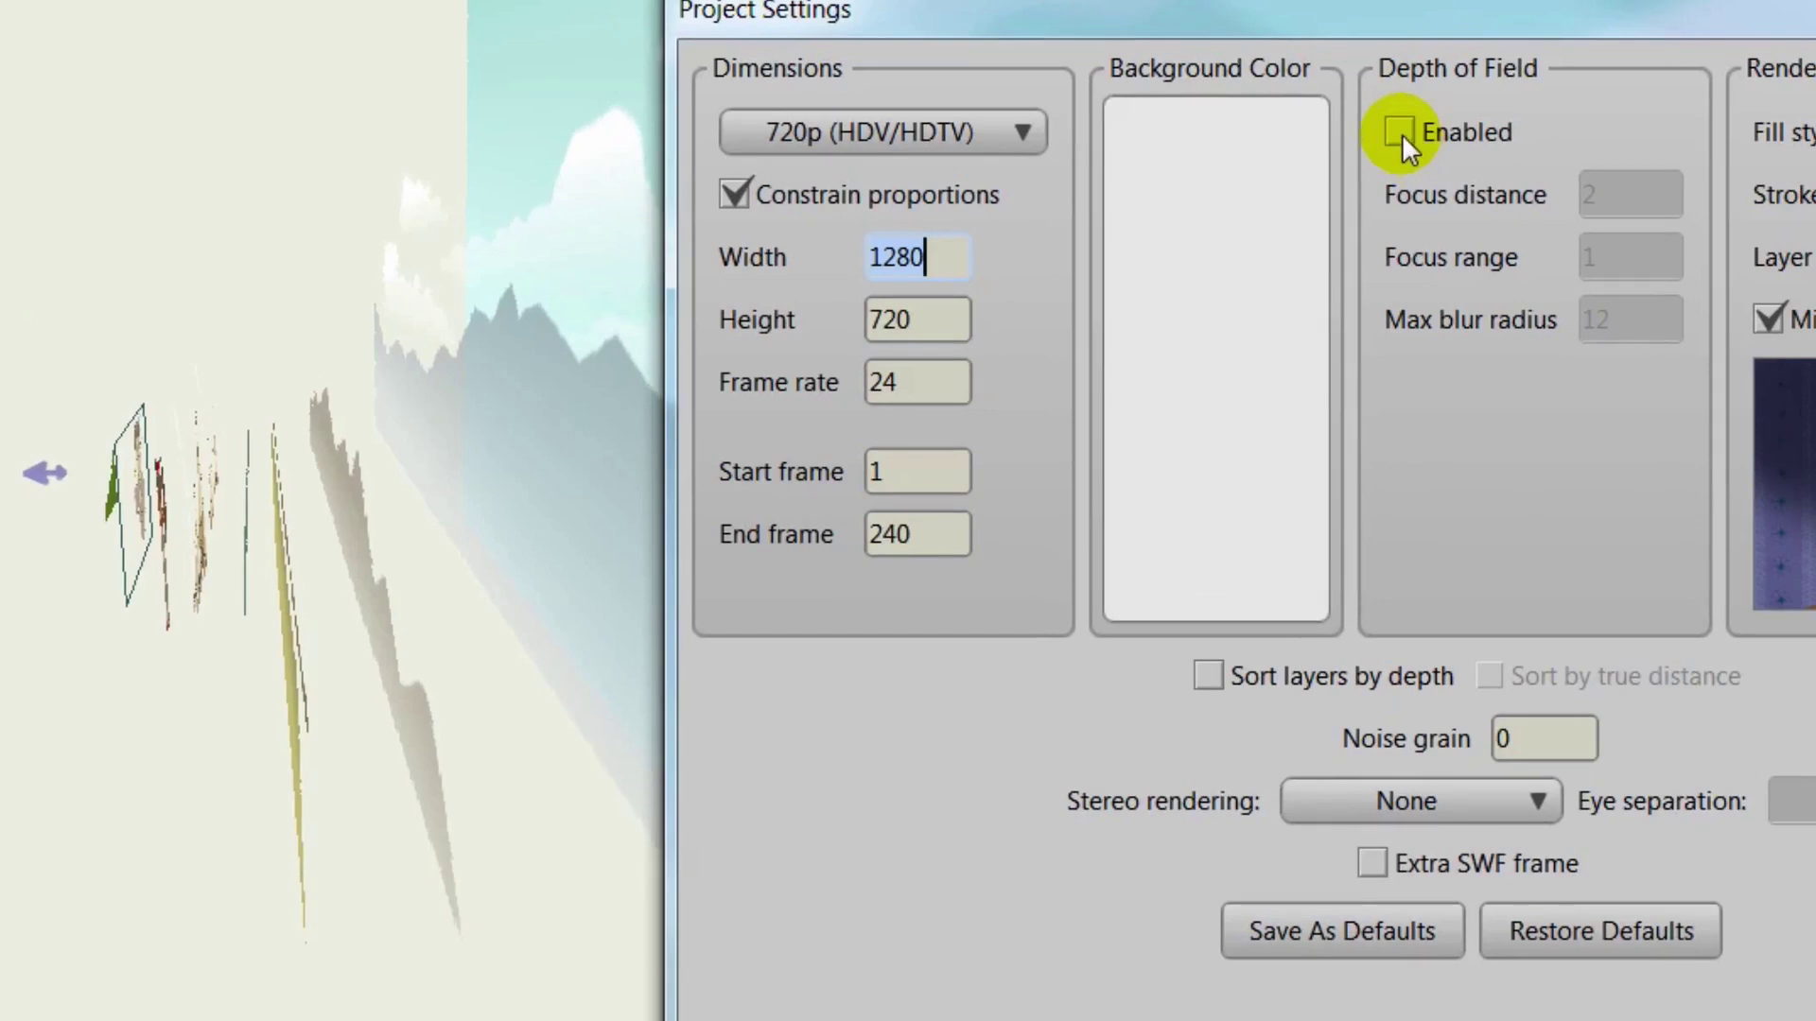
{"action": "left_click", "coordinate": [1401, 134]}
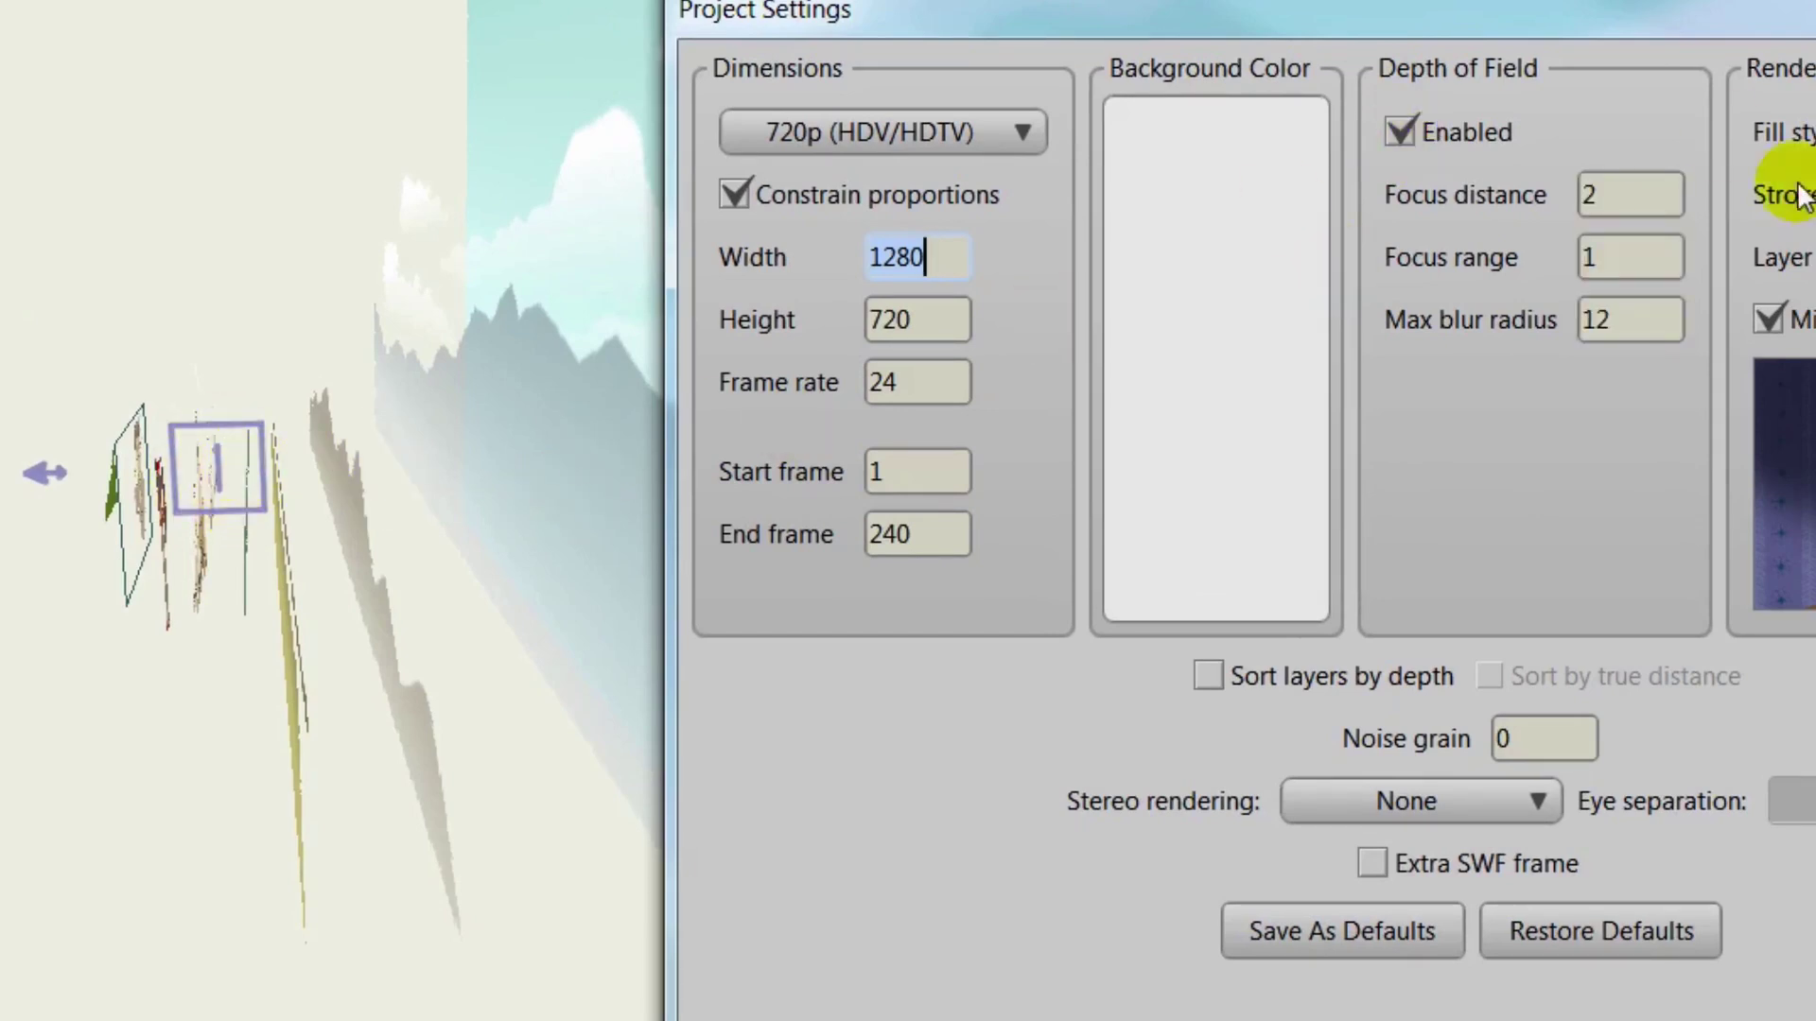
{"action": "left_click", "coordinate": [1626, 194]}
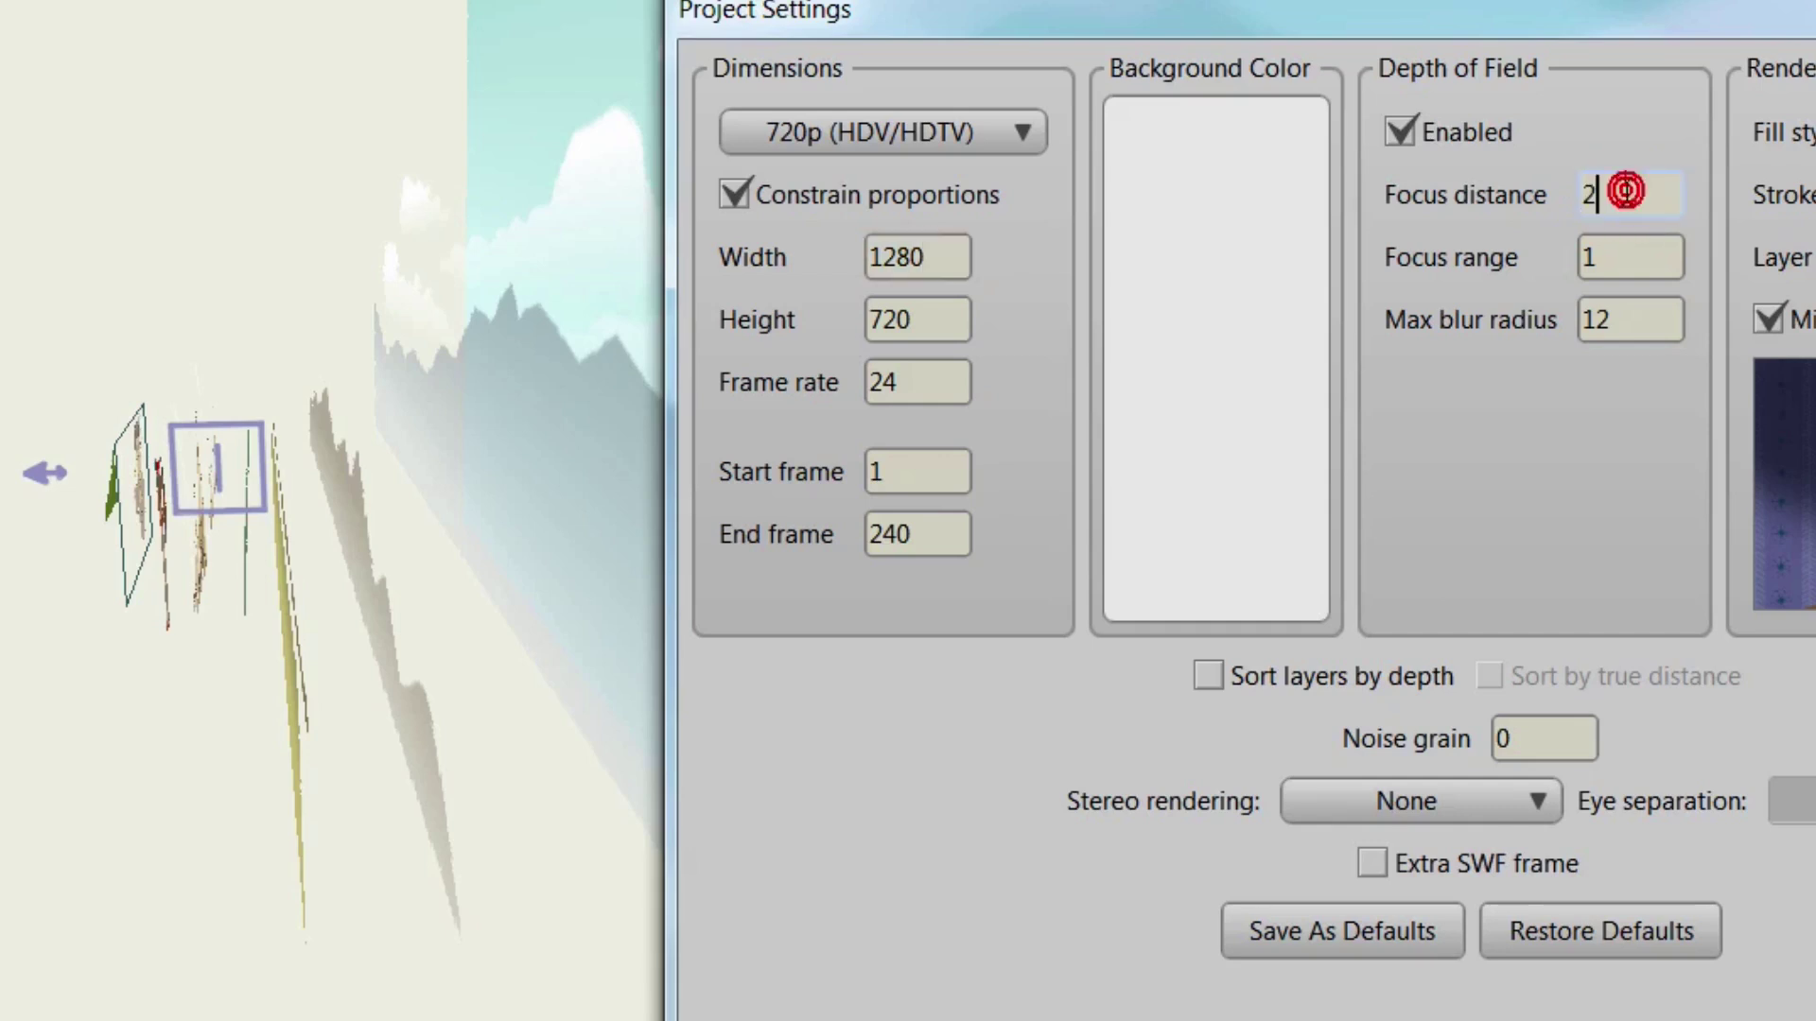
{"action": "scroll", "coordinate": [1639, 194], "scroll_direction": "down", "scroll_amount": 4}
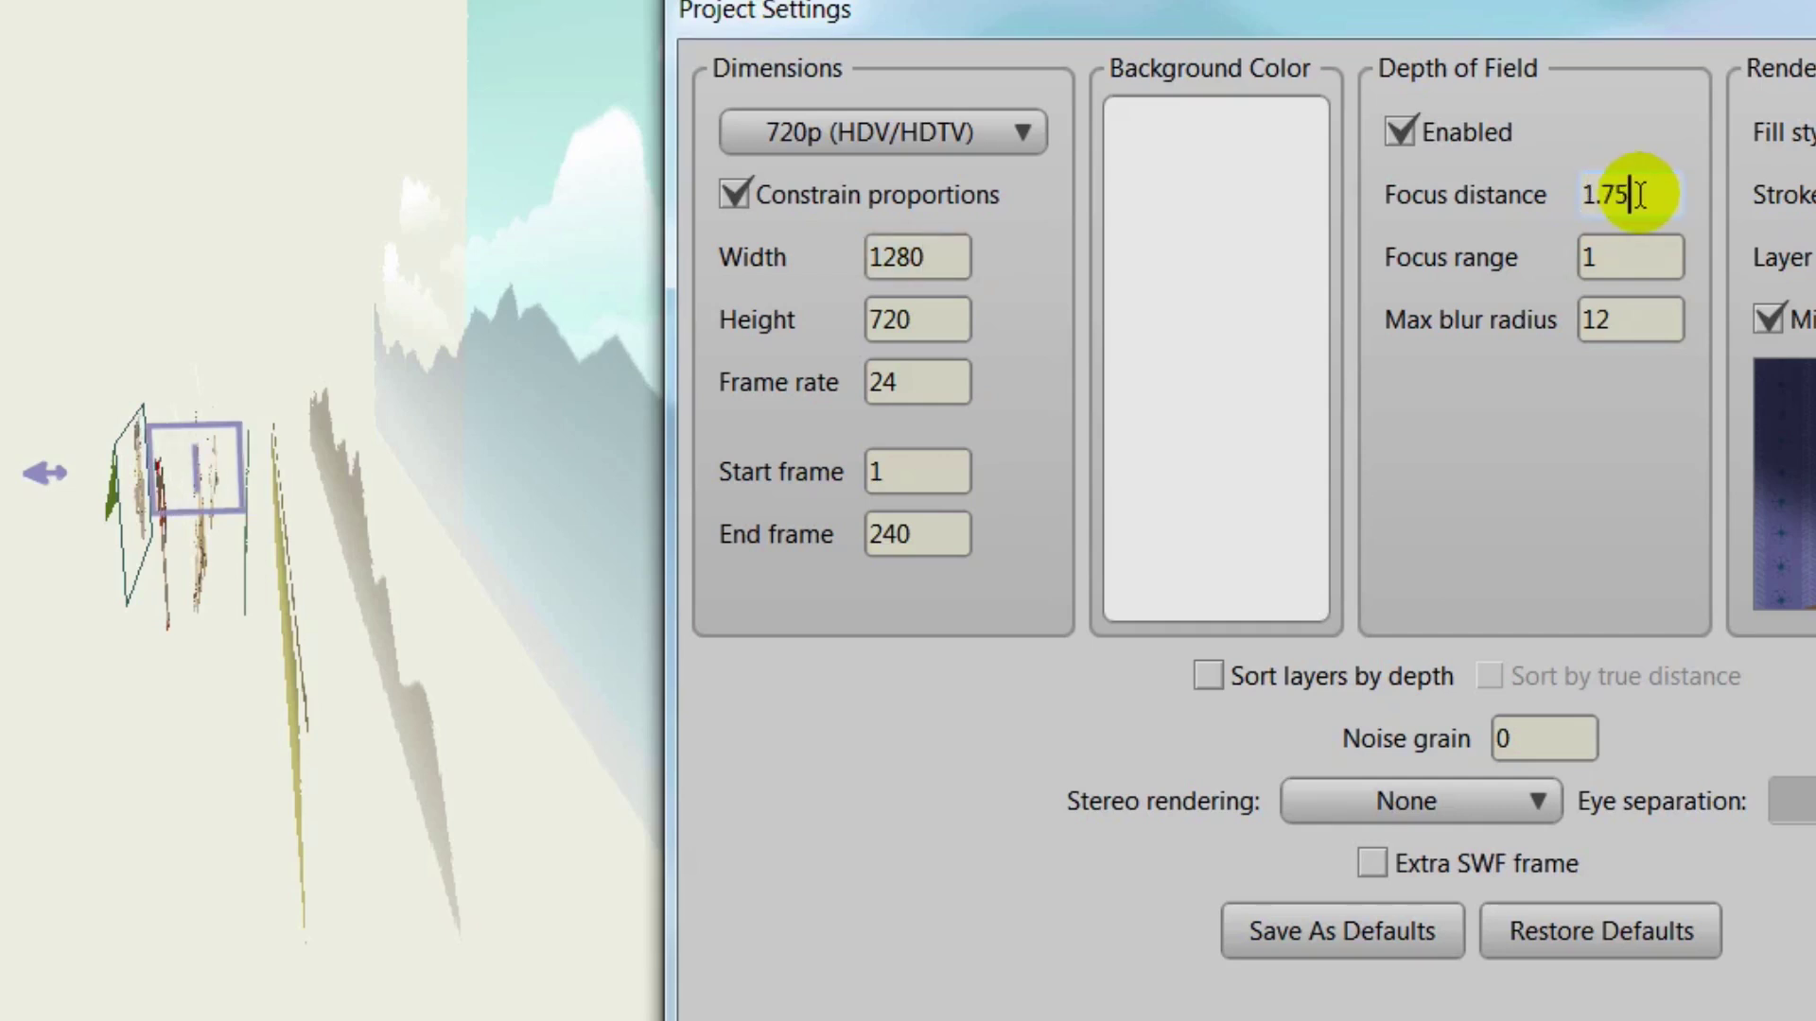
{"action": "scroll", "coordinate": [1639, 194], "scroll_direction": "up", "scroll_amount": 8}
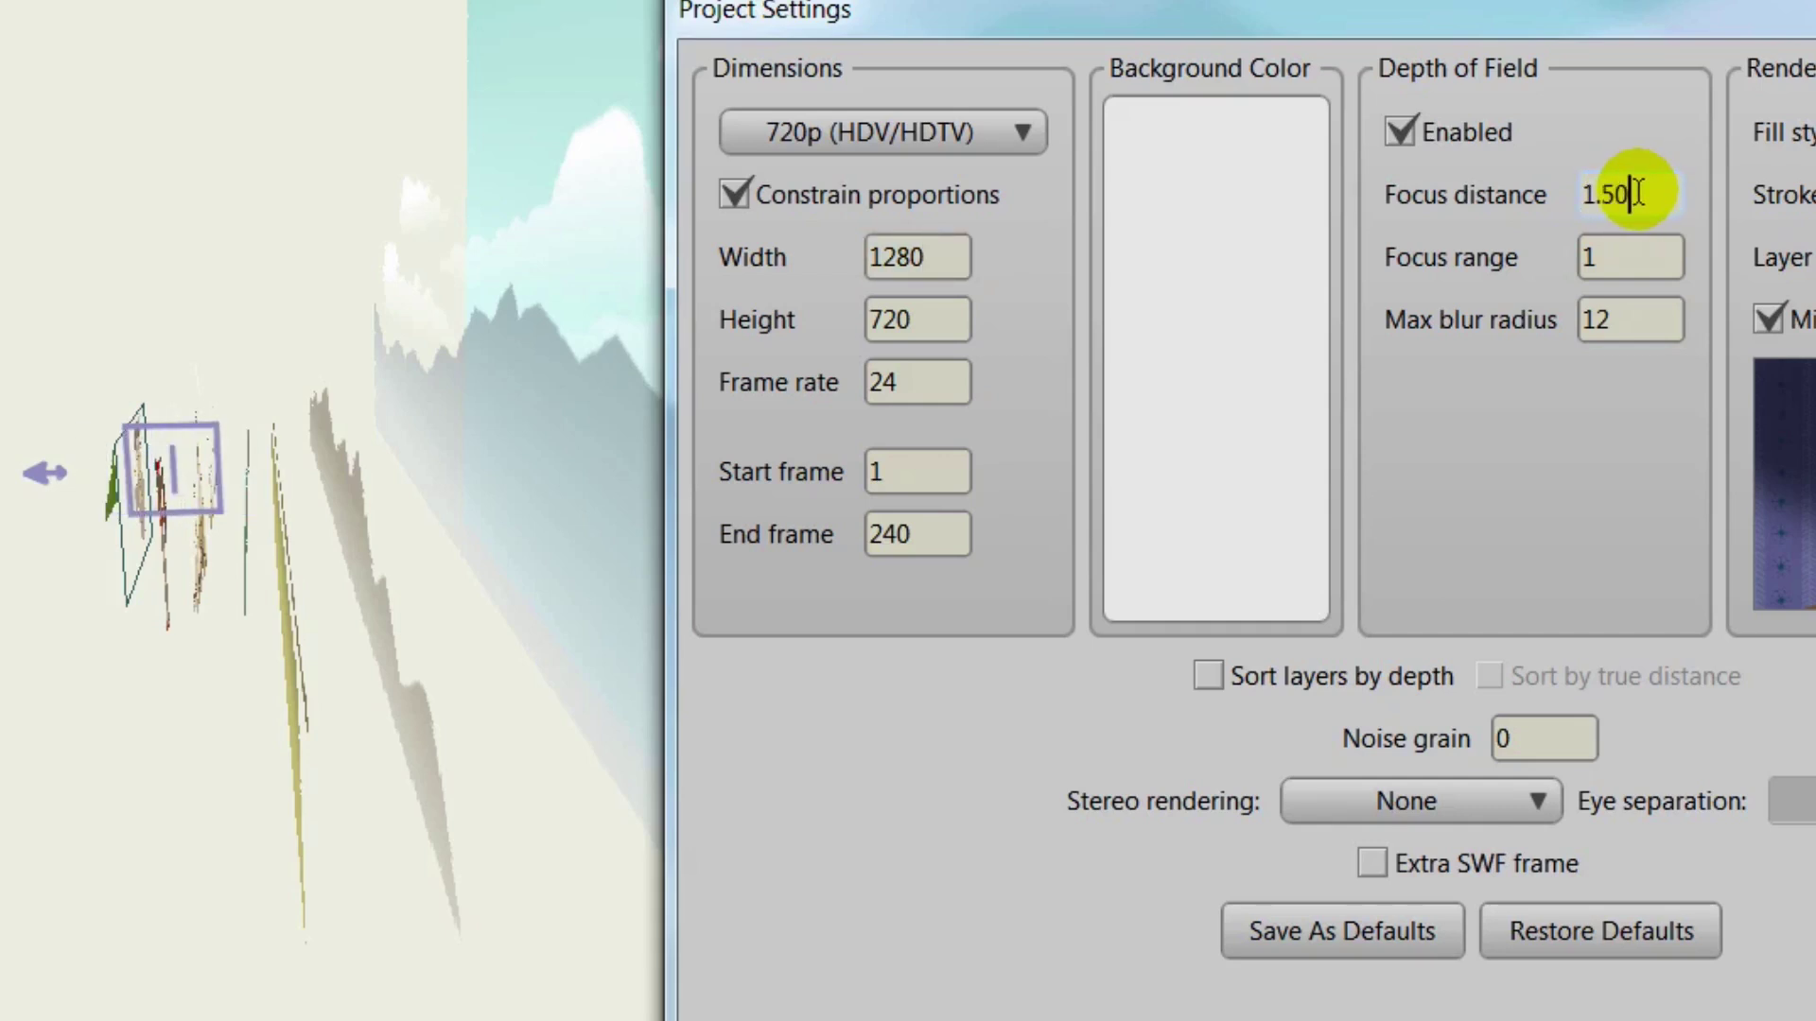
{"action": "scroll", "coordinate": [1639, 194], "scroll_direction": "up", "scroll_amount": 2}
{"action": "scroll", "coordinate": [1639, 193], "scroll_direction": "down", "scroll_amount": 6}
{"action": "scroll", "coordinate": [1637, 192], "scroll_direction": "up", "scroll_amount": 2}
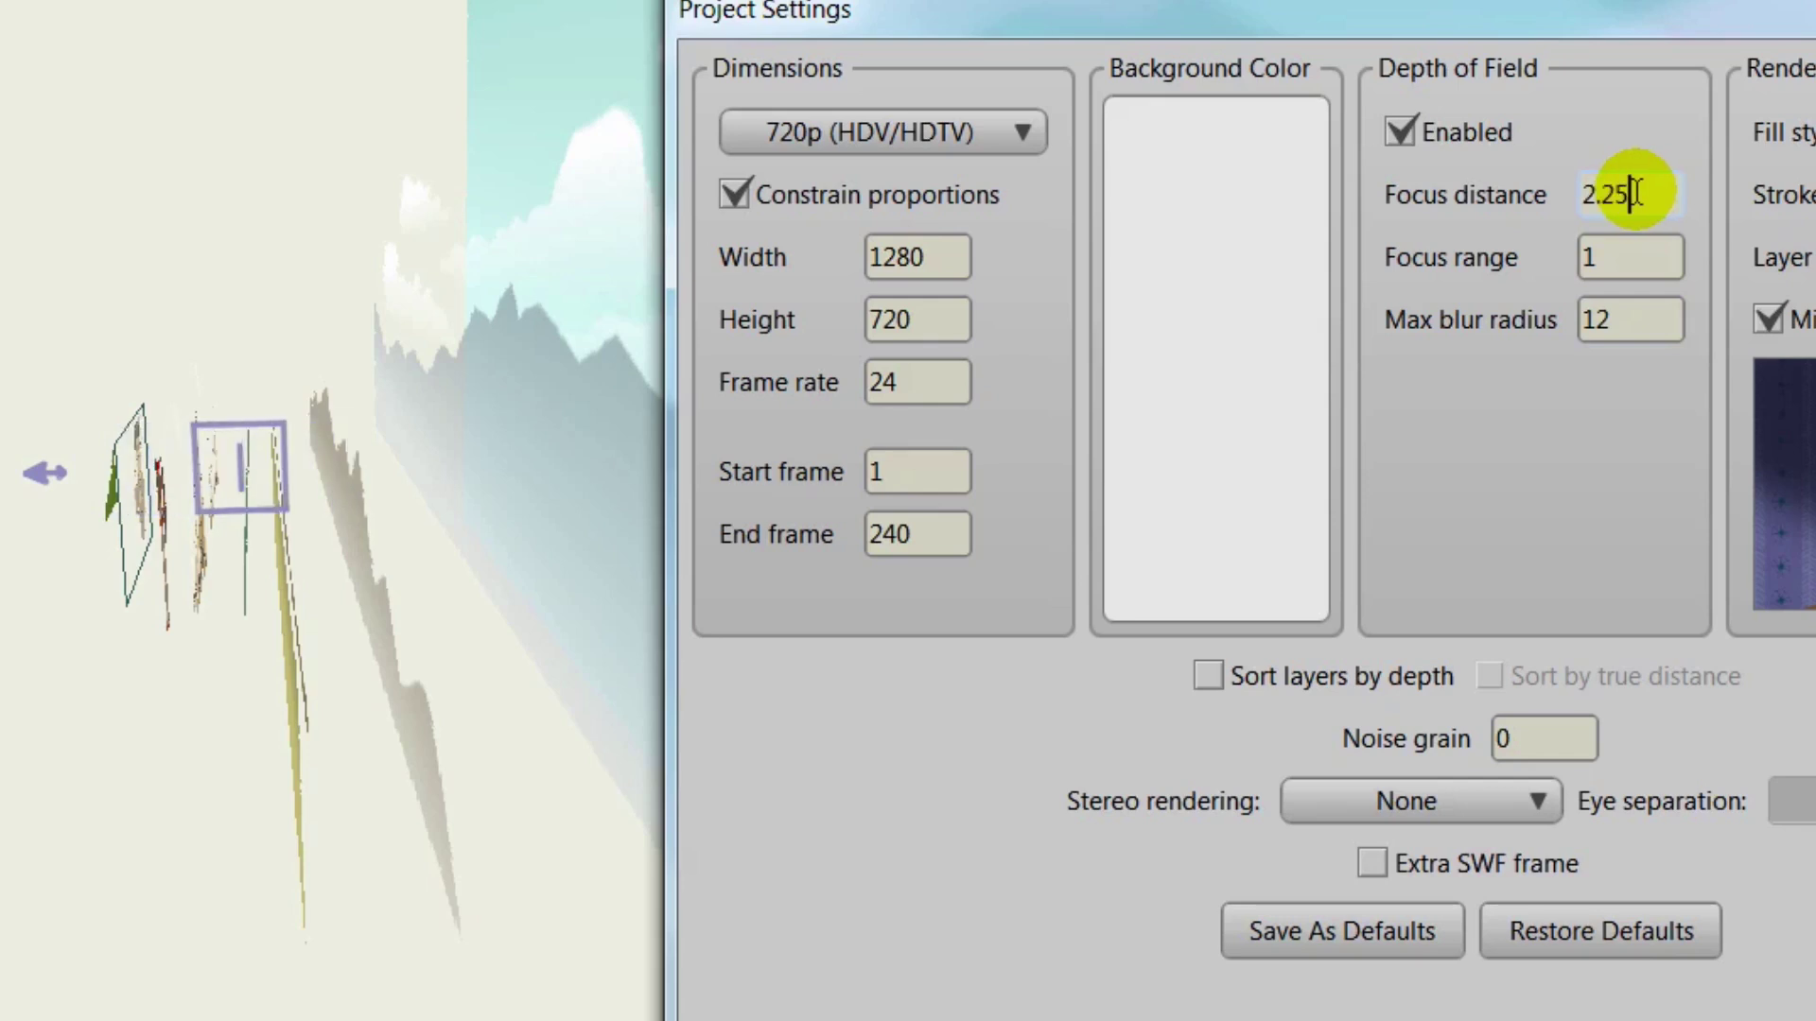
{"action": "left_click", "coordinate": [1608, 257]}
{"action": "scroll", "coordinate": [1612, 260], "scroll_direction": "down", "scroll_amount": 14}
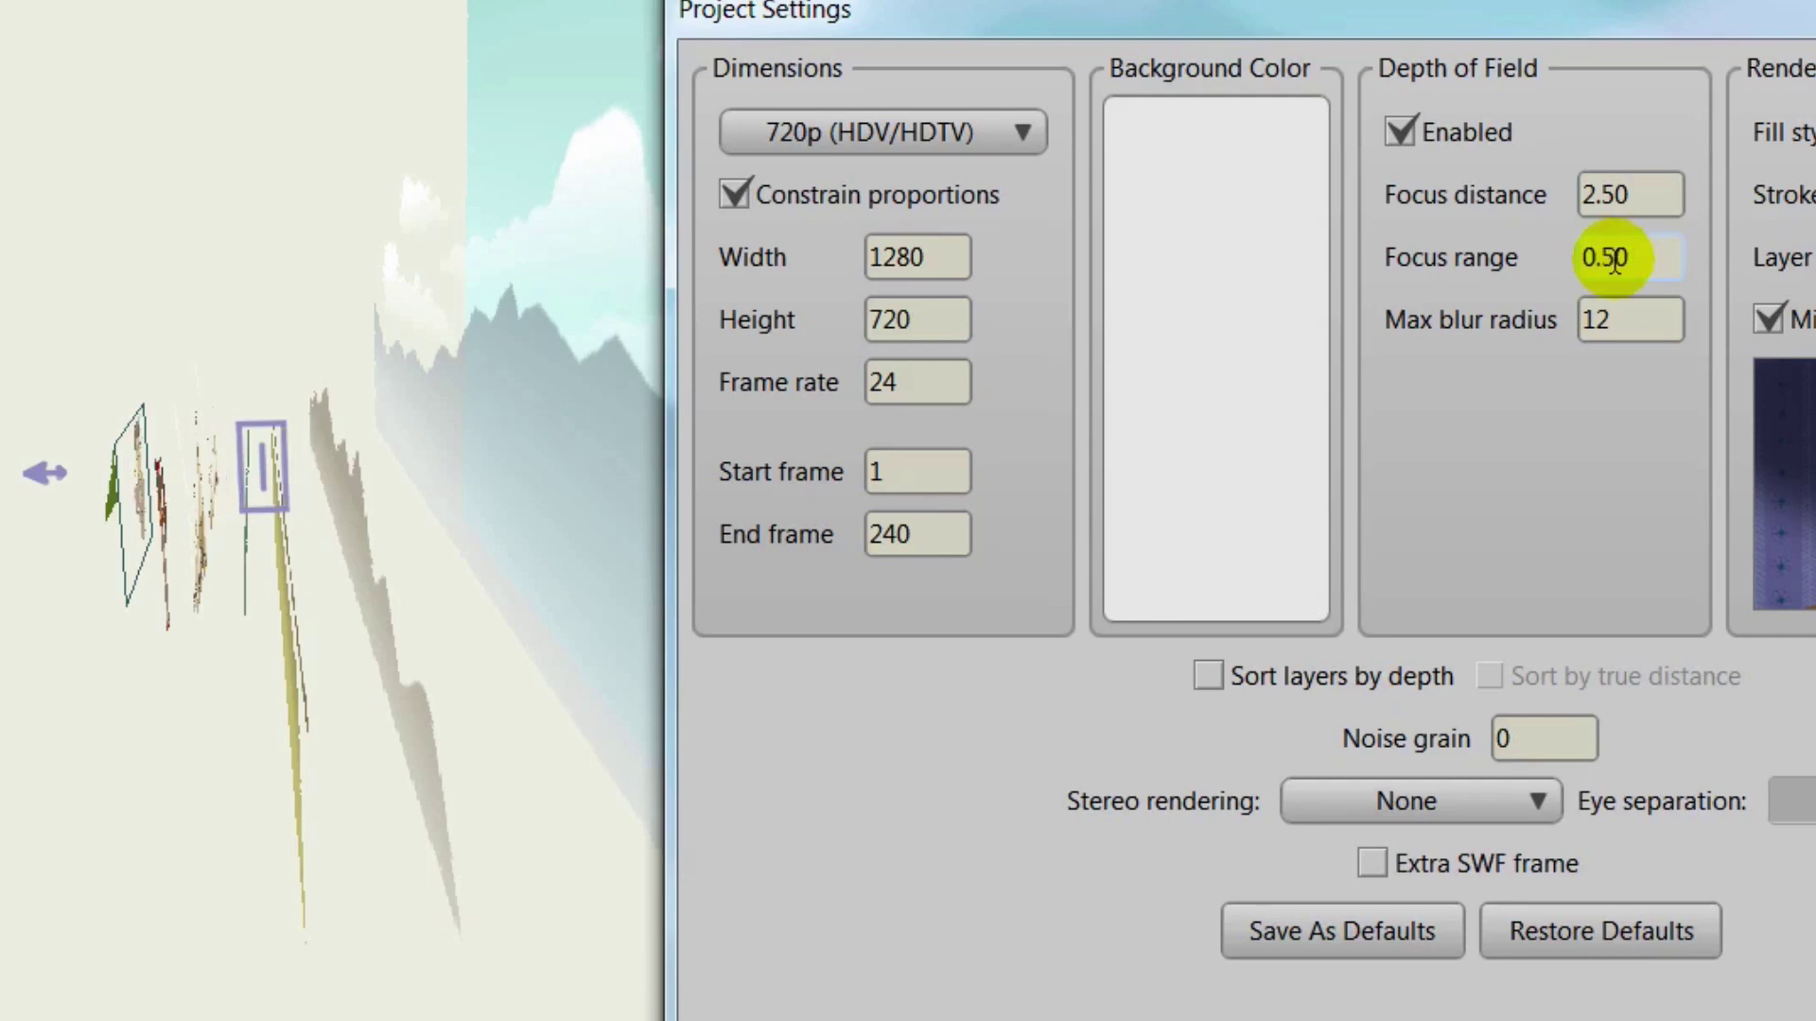
{"action": "scroll", "coordinate": [1613, 260], "scroll_direction": "down", "scroll_amount": 1}
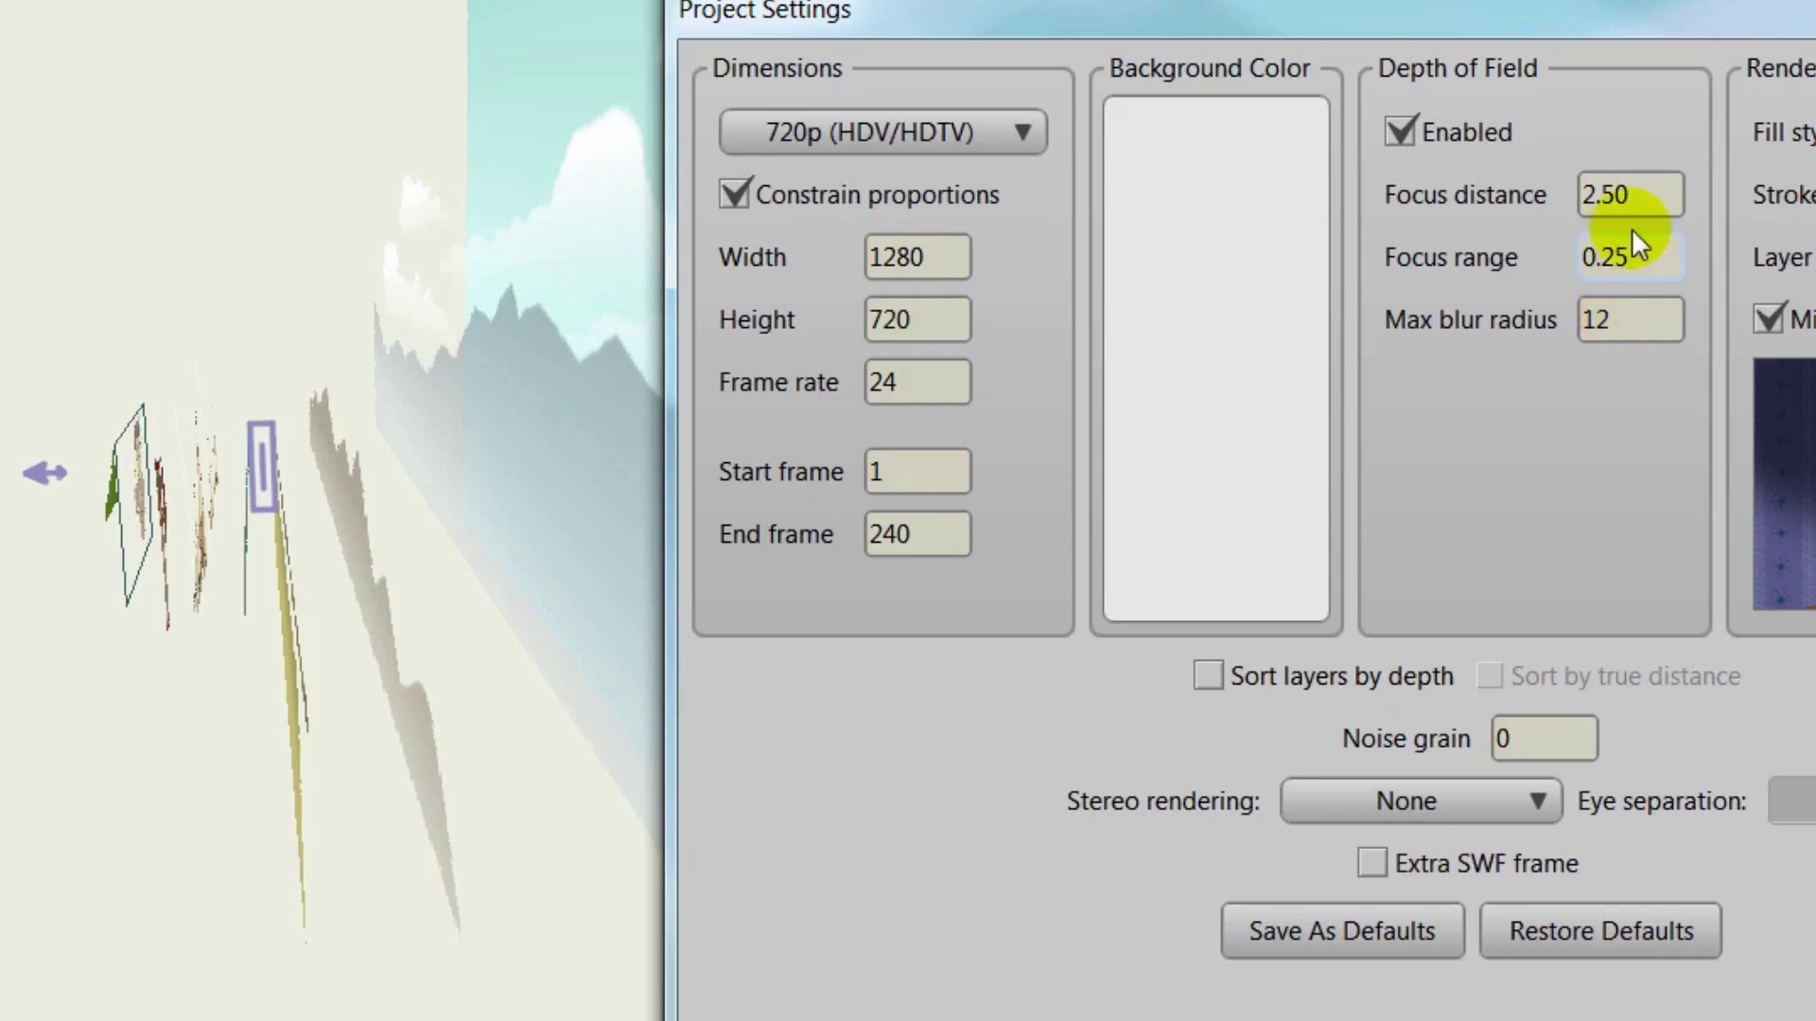
Set focus distance 1.50, focus range 0.50 and max blur radius 14, then confirm
{"action": "left_click", "coordinate": [1642, 192]}
{"action": "key", "text": "BackSpace"}
{"action": "key", "text": "BackSpace"}
{"action": "key", "text": "BackSpace"}
{"action": "key", "text": "BackSpace"}
{"action": "type", "text": "1.50"}
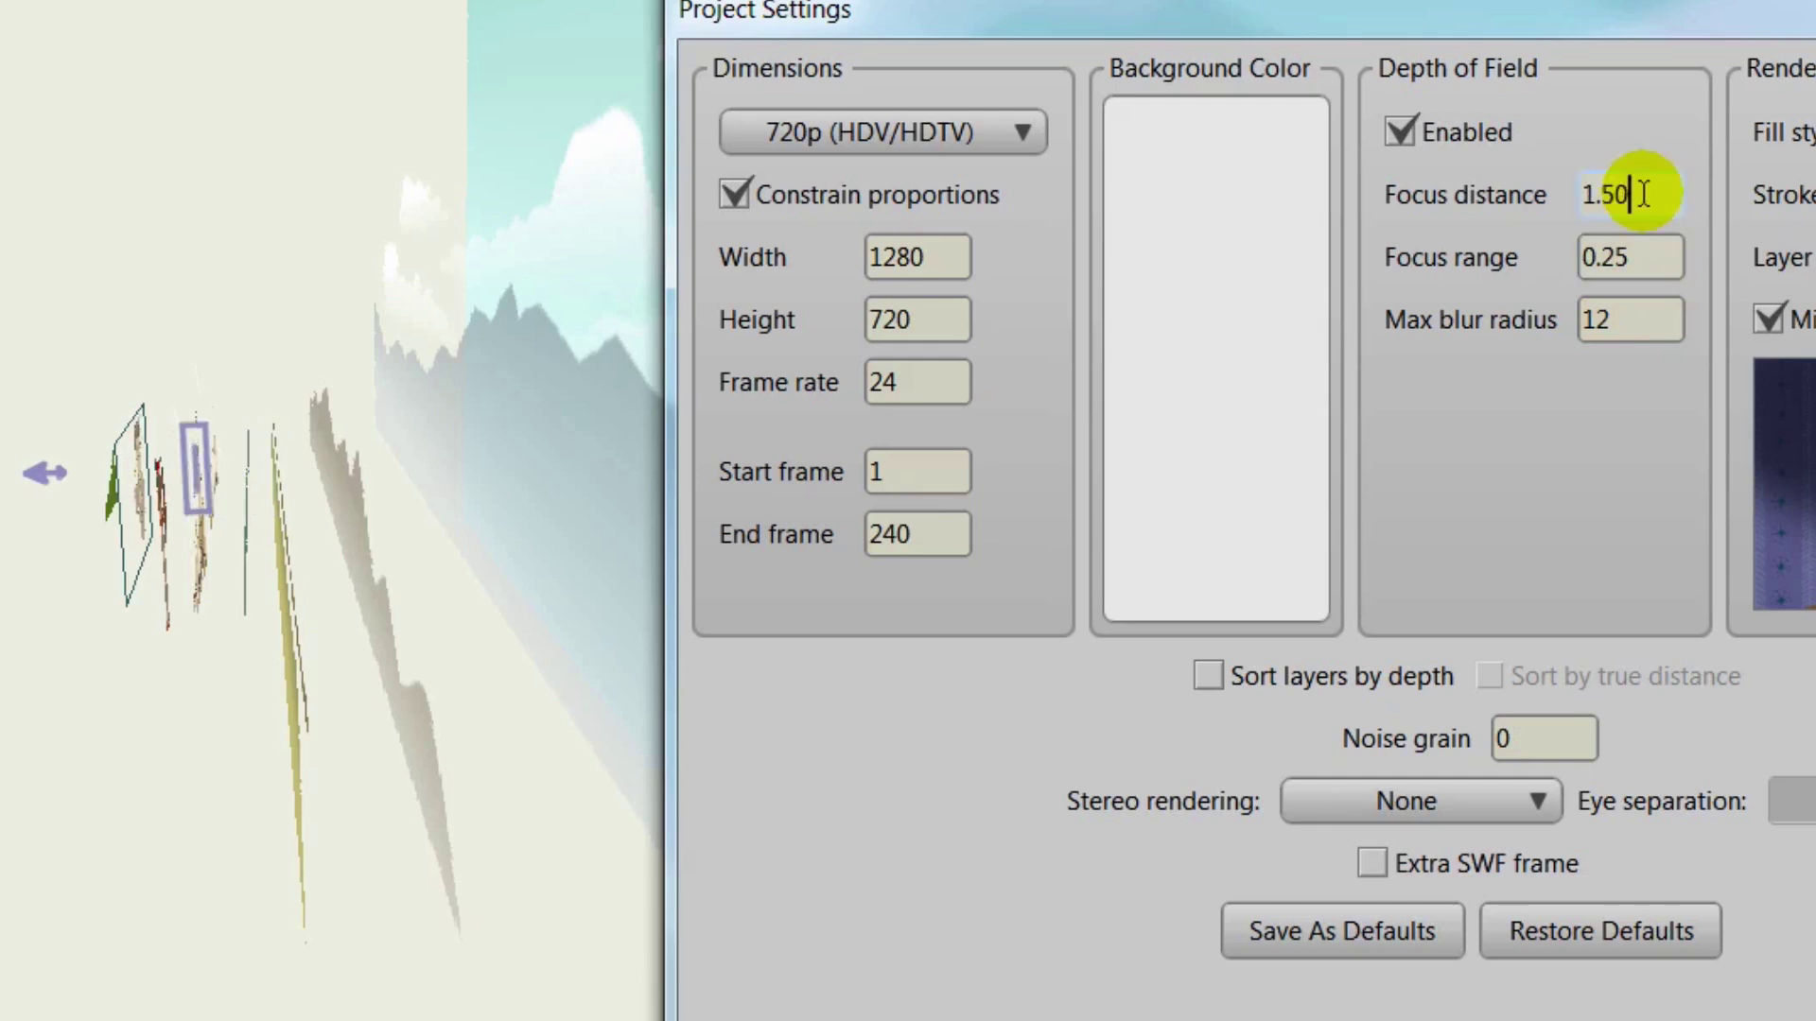
{"action": "left_click", "coordinate": [1650, 253]}
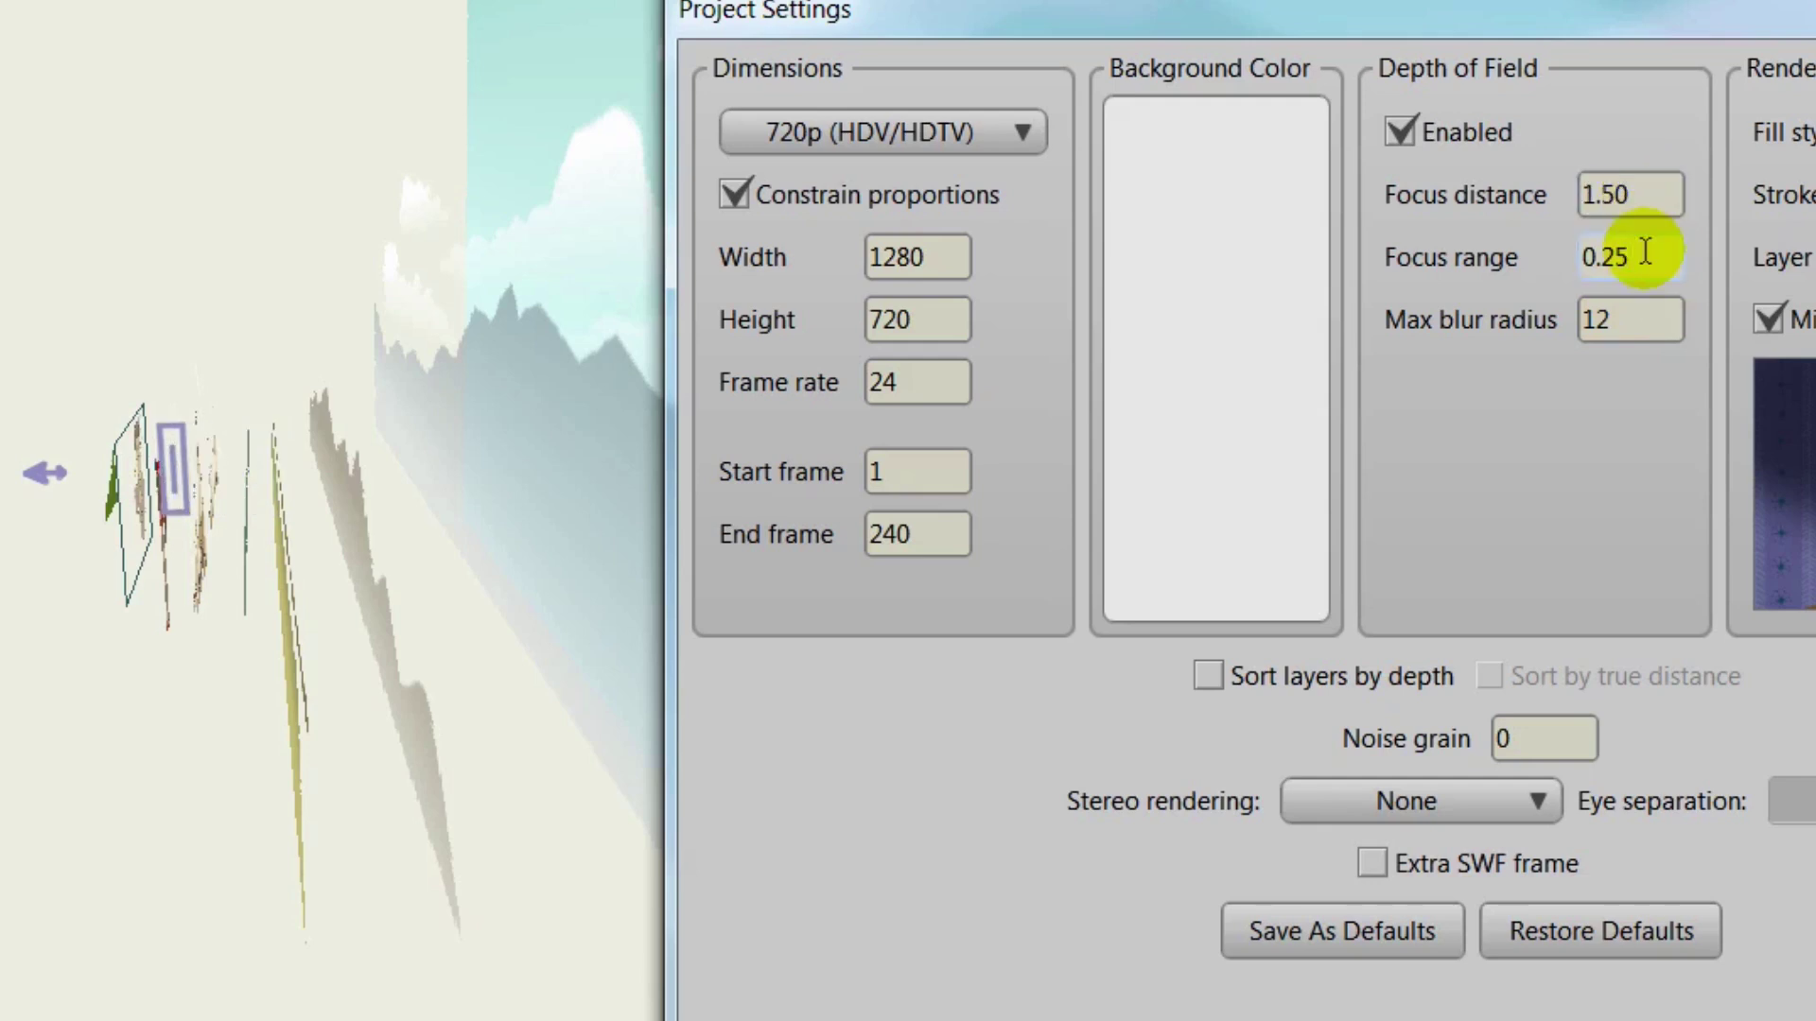
{"action": "key", "text": "BackSpace"}
{"action": "key", "text": "BackSpace"}
{"action": "type", "text": "50"}
{"action": "left_click", "coordinate": [1633, 323]}
{"action": "scroll", "coordinate": [1633, 325], "scroll_direction": "up", "scroll_amount": 9}
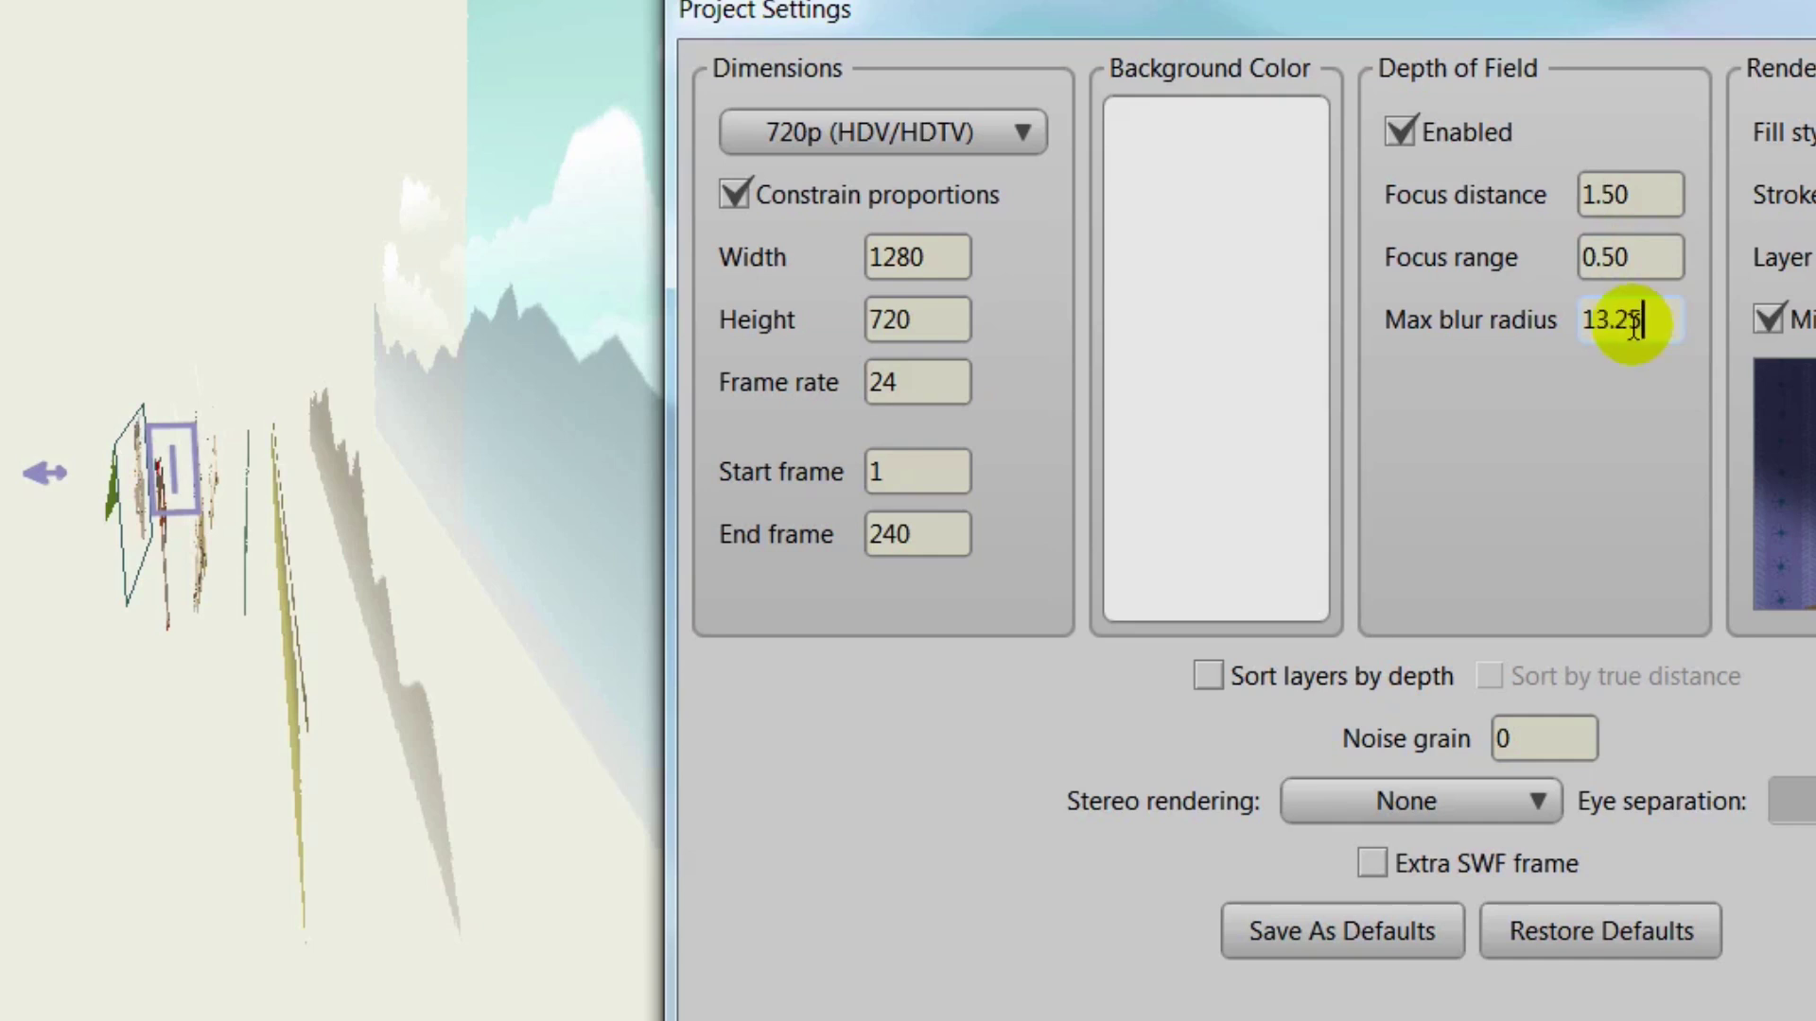
{"action": "key", "text": "BackSpace"}
{"action": "key", "text": "BackSpace"}
{"action": "key", "text": "BackSpace"}
{"action": "key", "text": "Return"}
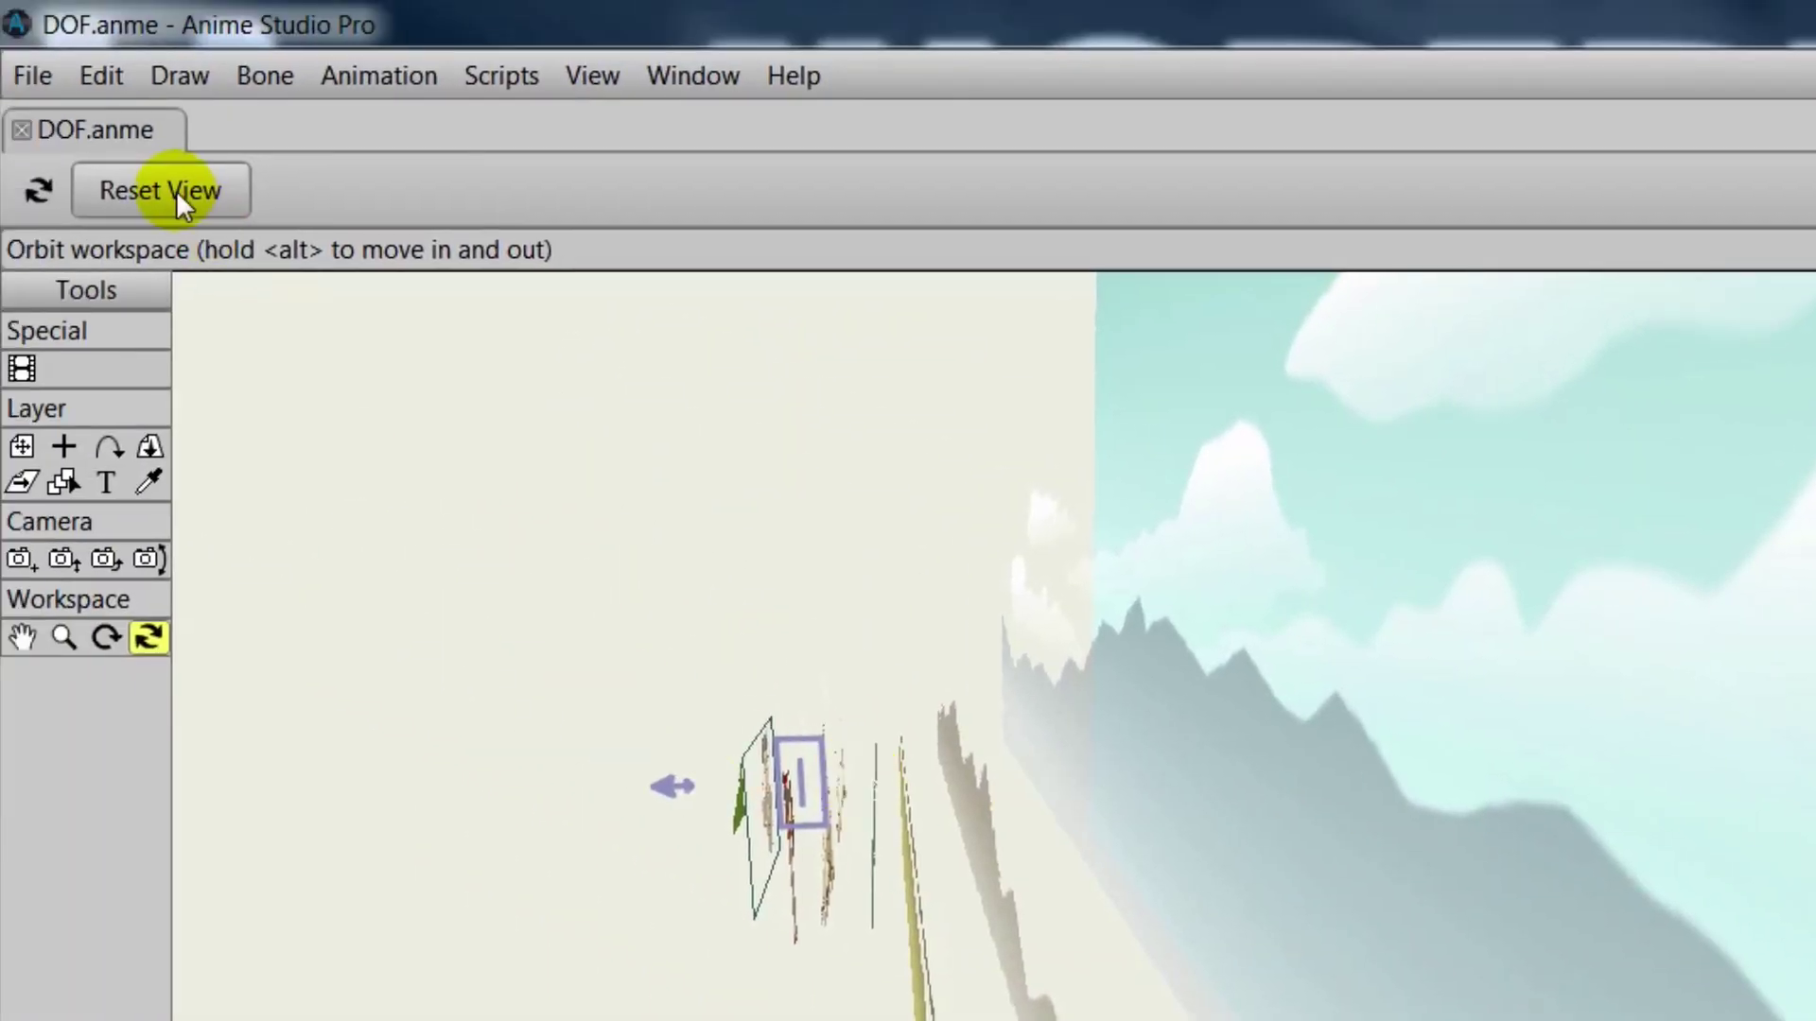
Reset the workspace to the front view and render a depth-of-field preview
{"action": "left_click", "coordinate": [176, 190]}
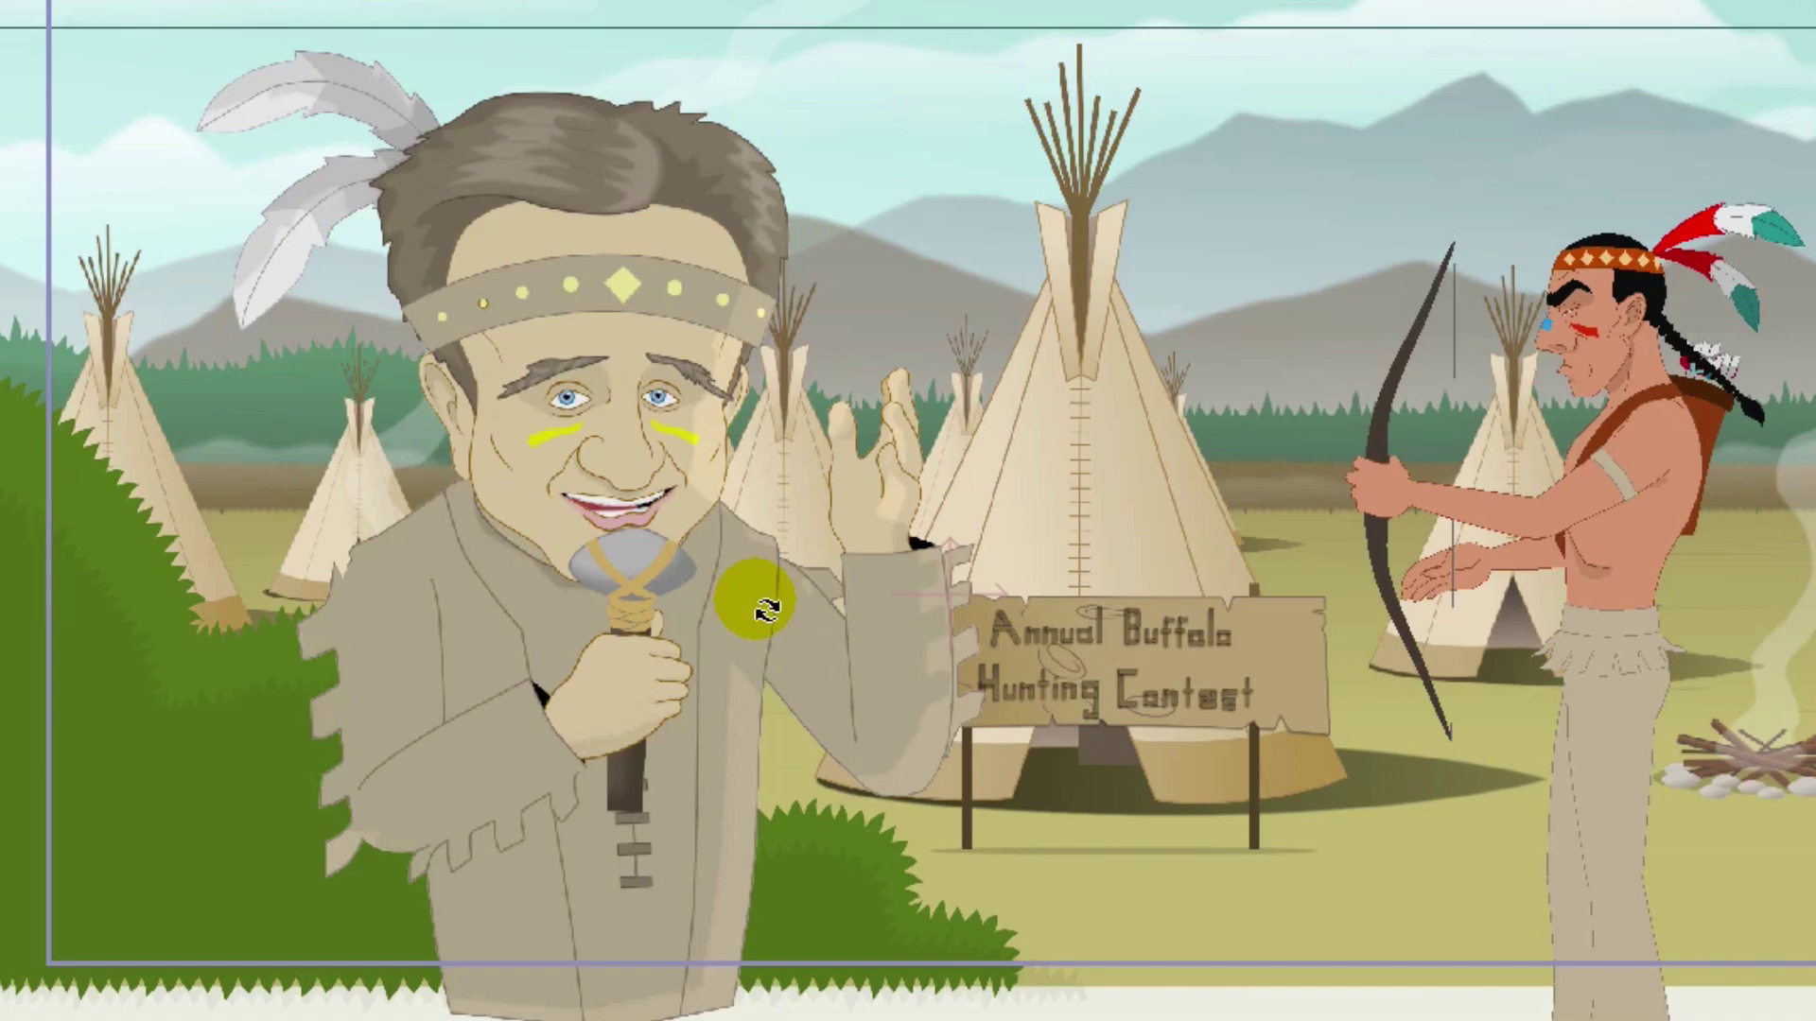
{"action": "key", "text": "ctrl+r"}
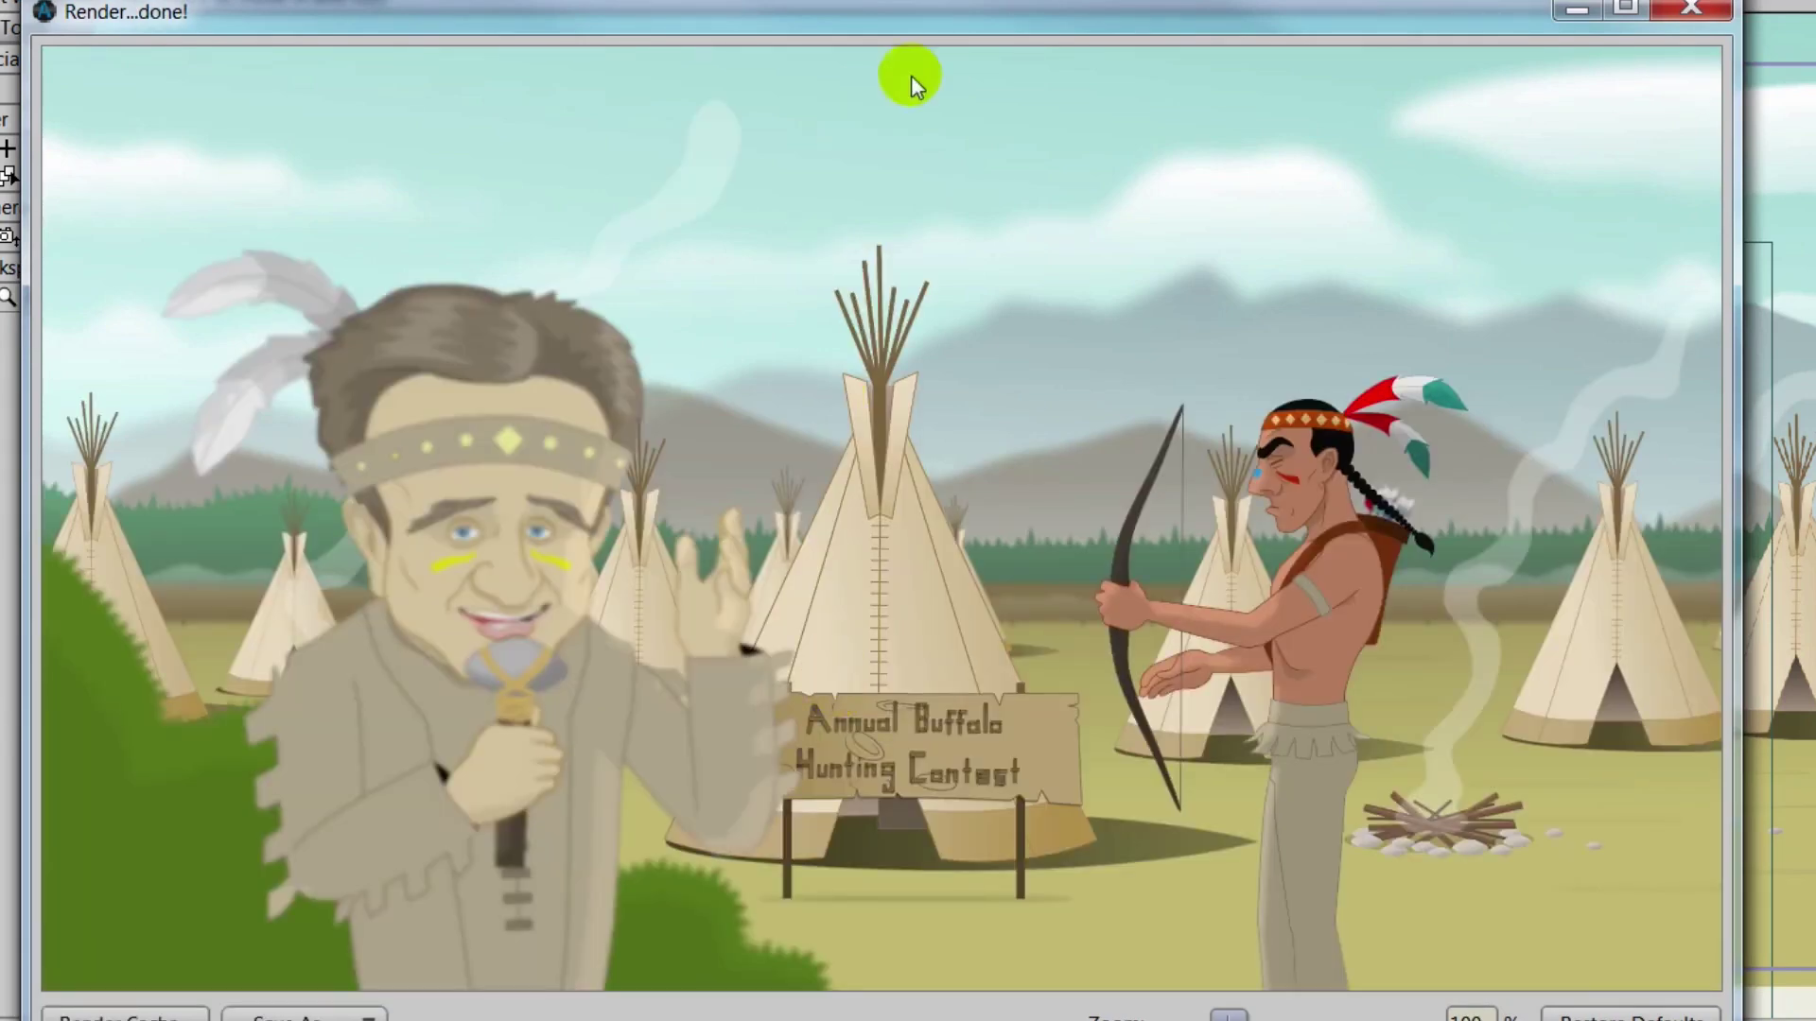
{"action": "left_click_drag", "start_coordinate": [978, 19], "coordinate": [1219, 0]}
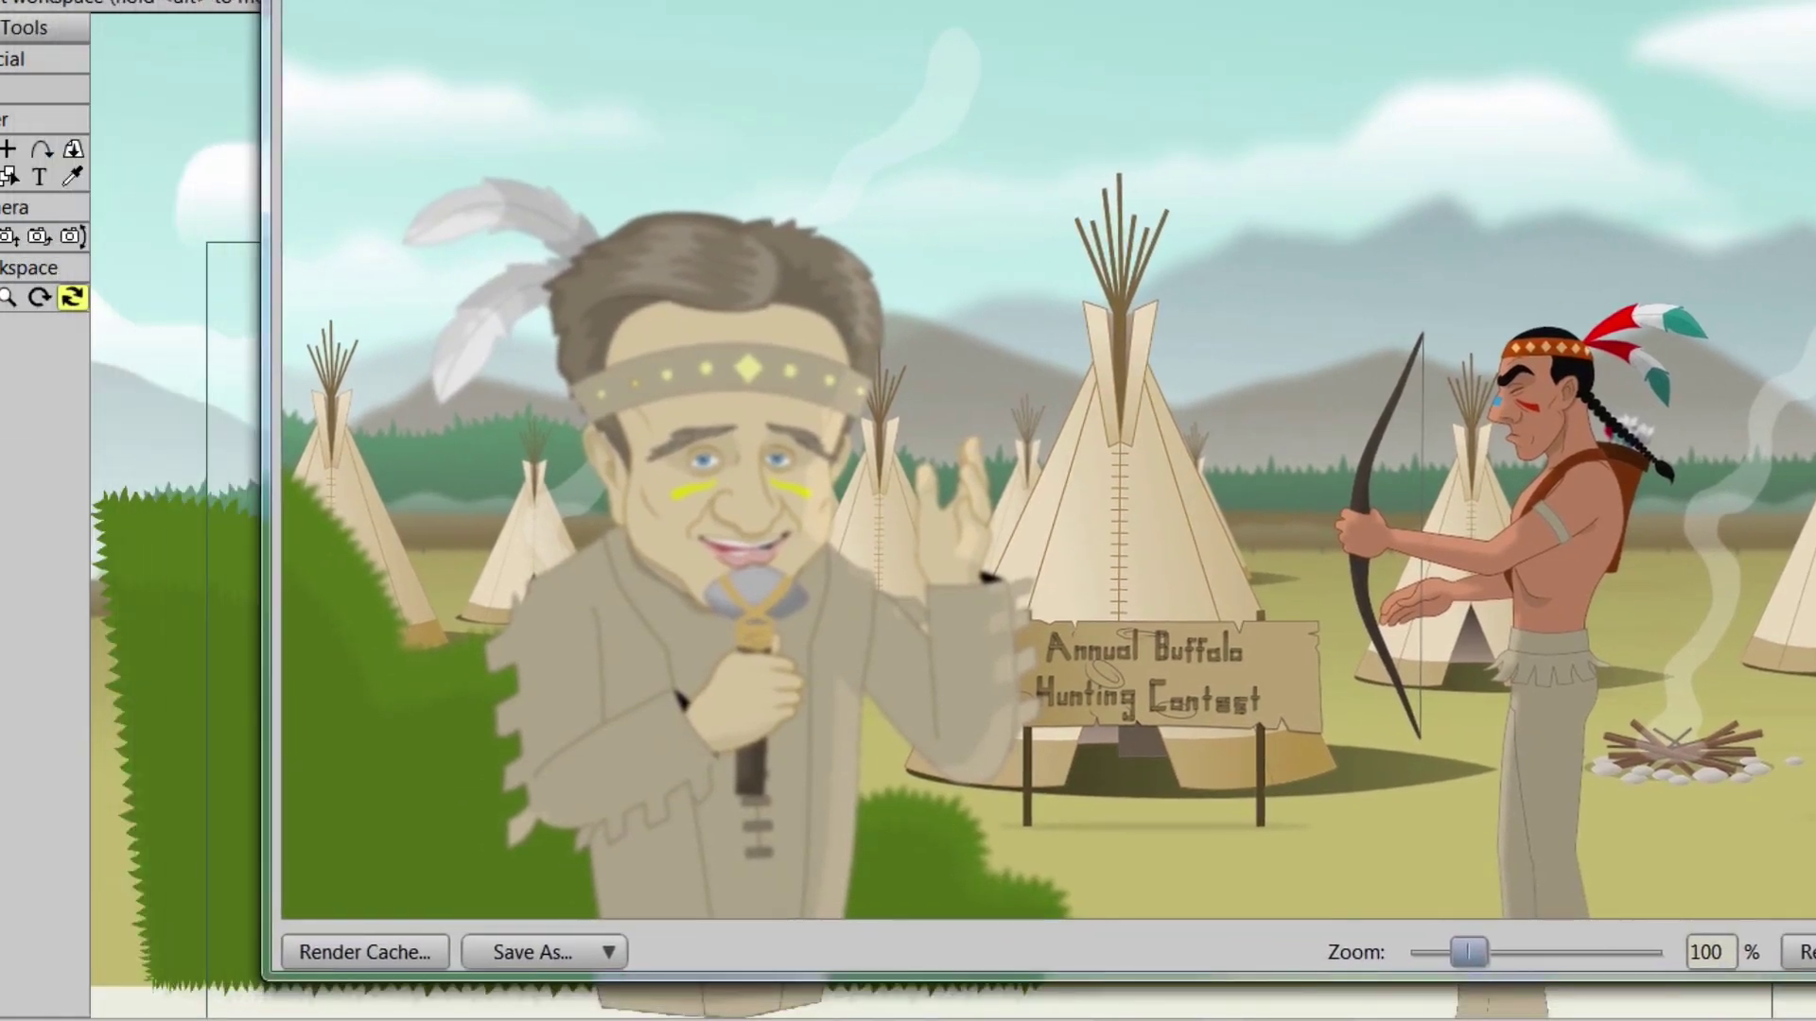